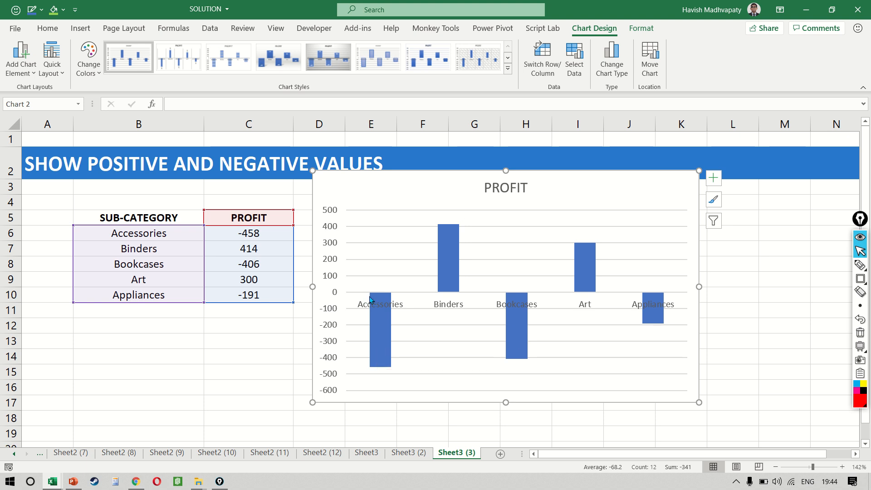
Set the label position of the PROFIT chart's horizontal category axis to Low and close the axis formatting
mouse_move(370, 300)
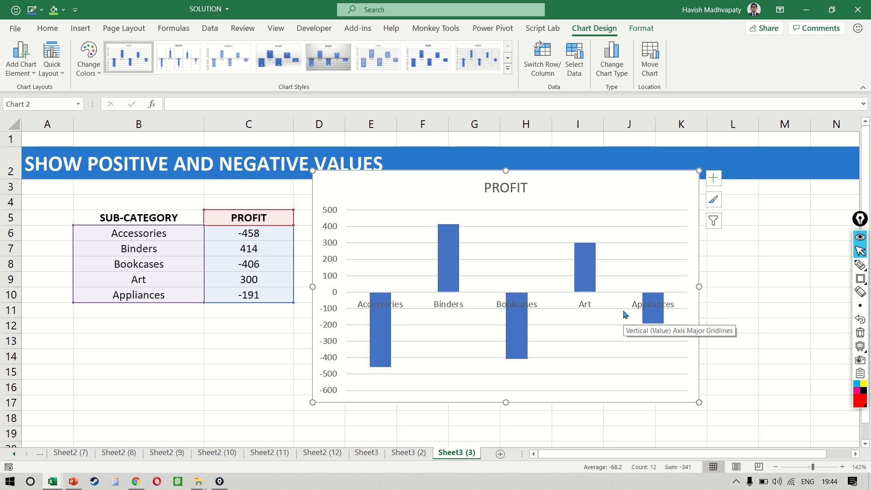
double_click(447, 307)
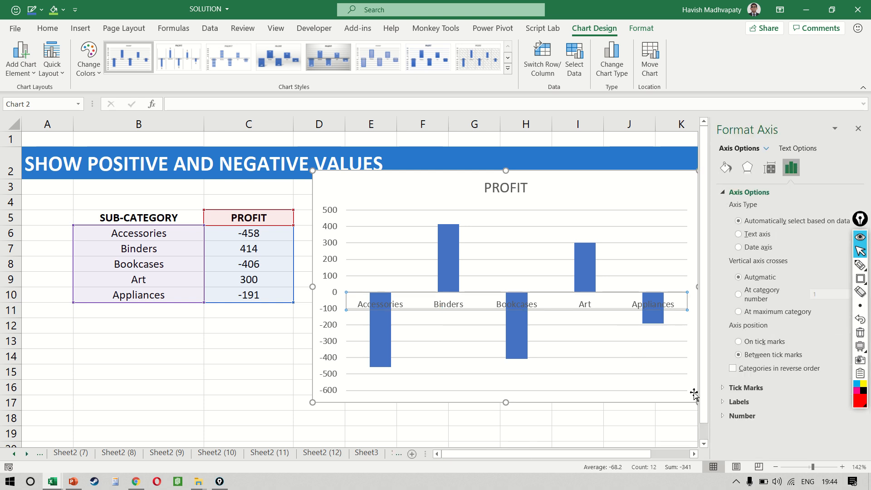
left_click(846, 402)
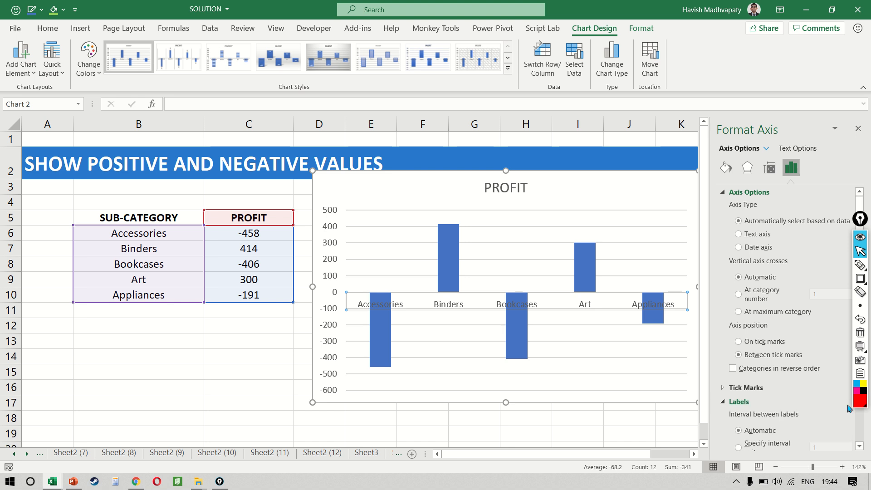
scroll(800, 411, "down", 2)
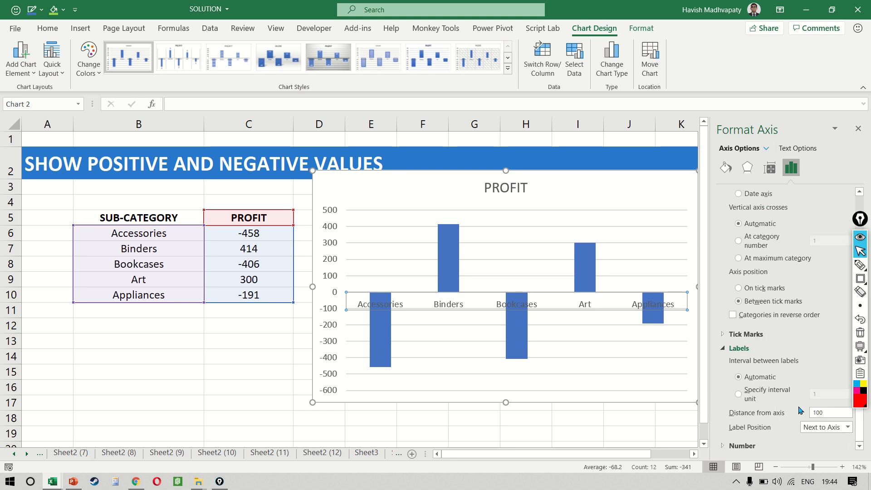
left_click(826, 430)
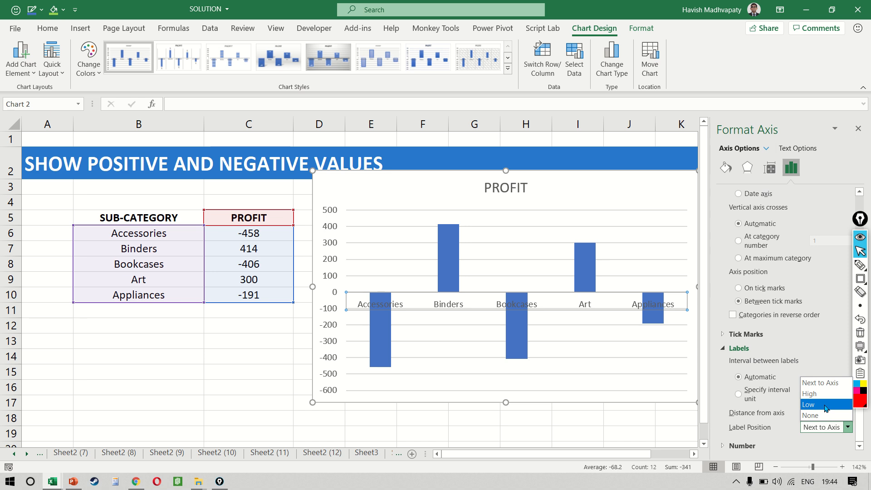
left_click(825, 404)
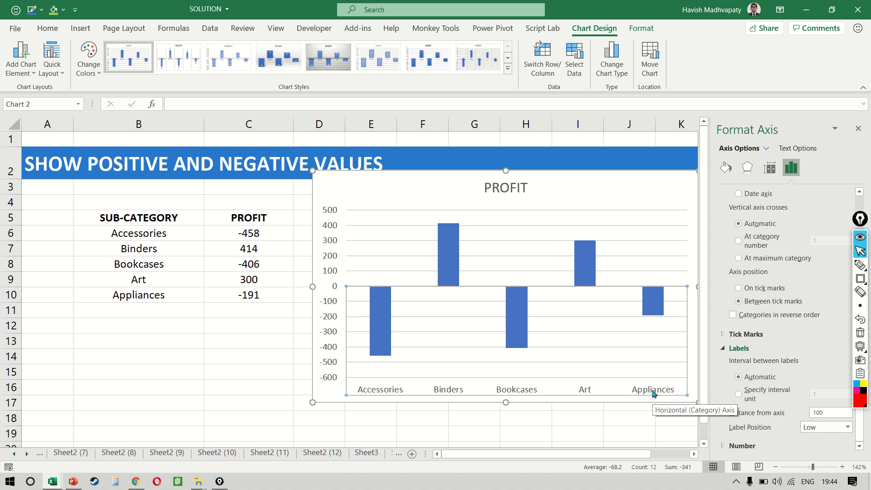
left_click(857, 129)
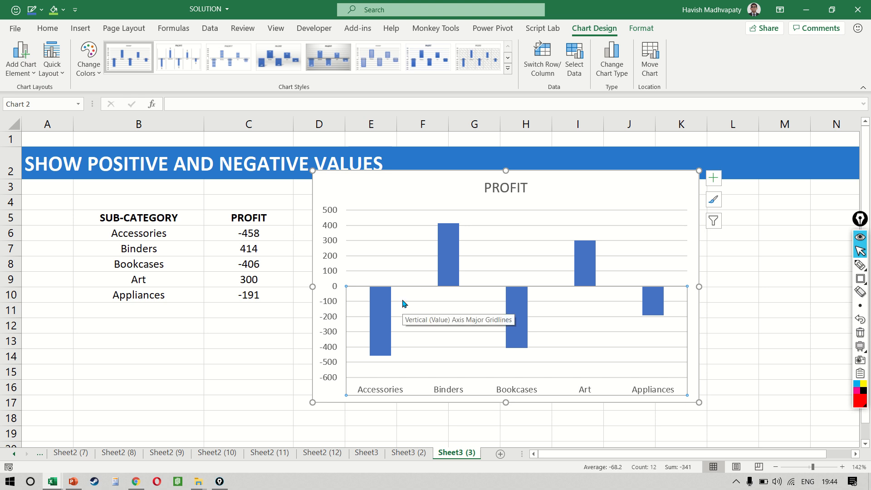
Narrow the PROFIT chart from its table-facing side and move it further away from the data table
mouse_move(443, 278)
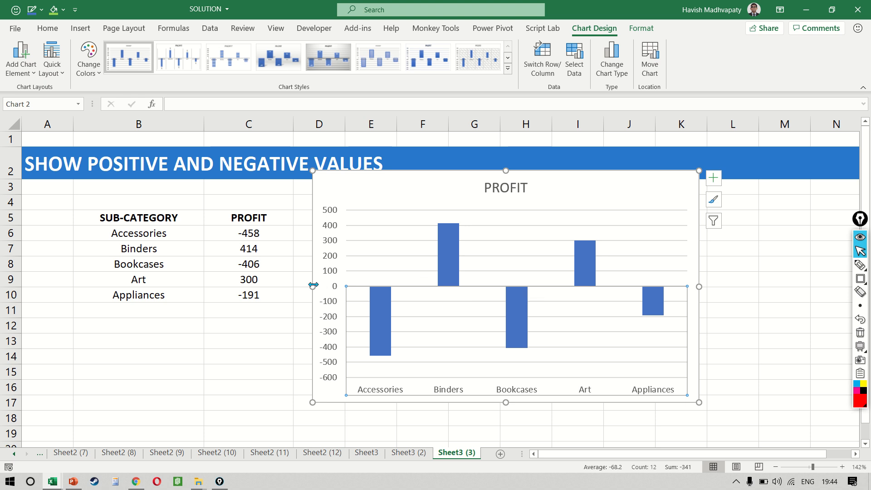
left_click_drag(313, 285, 412, 283)
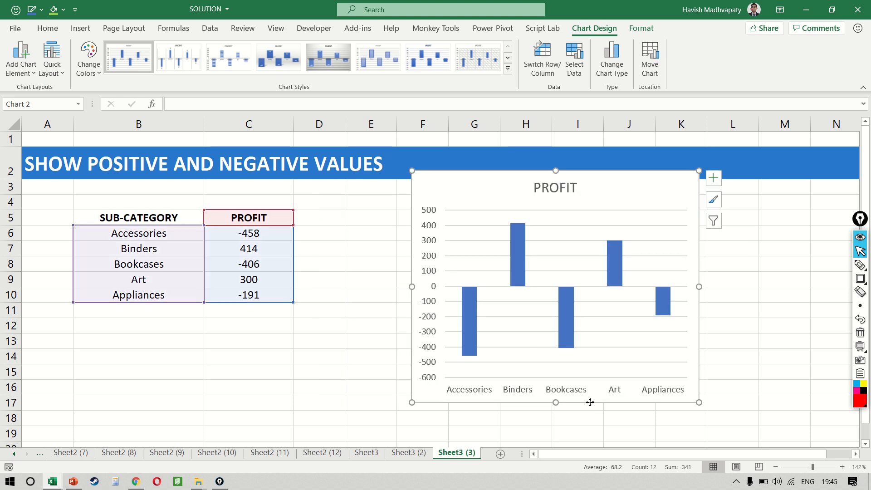
left_click_drag(589, 402, 644, 412)
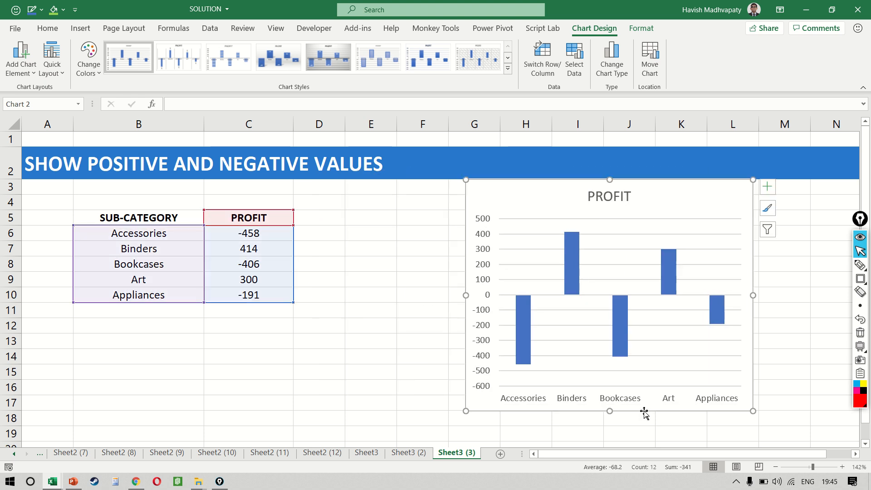
Widen column D to roughly three times its width and move the PROFIT chart back toward the table
left_click(321, 219)
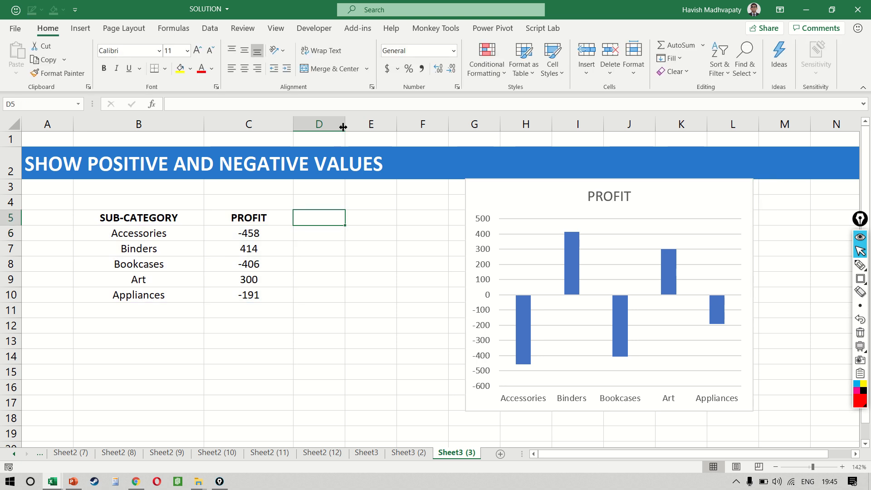
left_click_drag(343, 127, 457, 140)
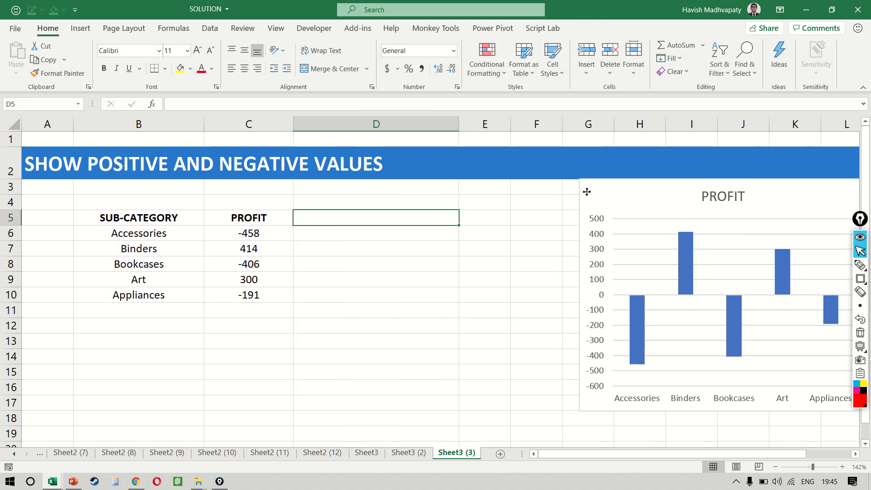
left_click_drag(586, 192, 539, 195)
Delete the PROFIT chart from the worksheet
left_click(369, 254)
key("Left")
key("Up")
key("Up")
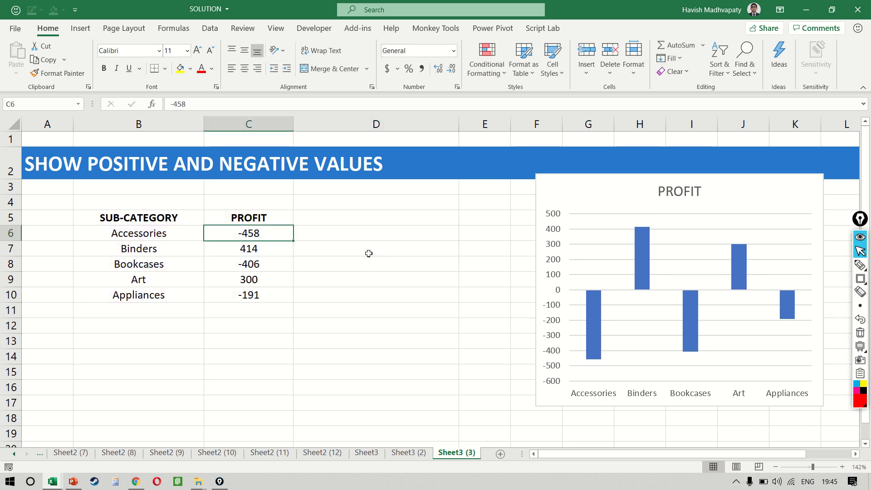
key("Right")
left_click(560, 193)
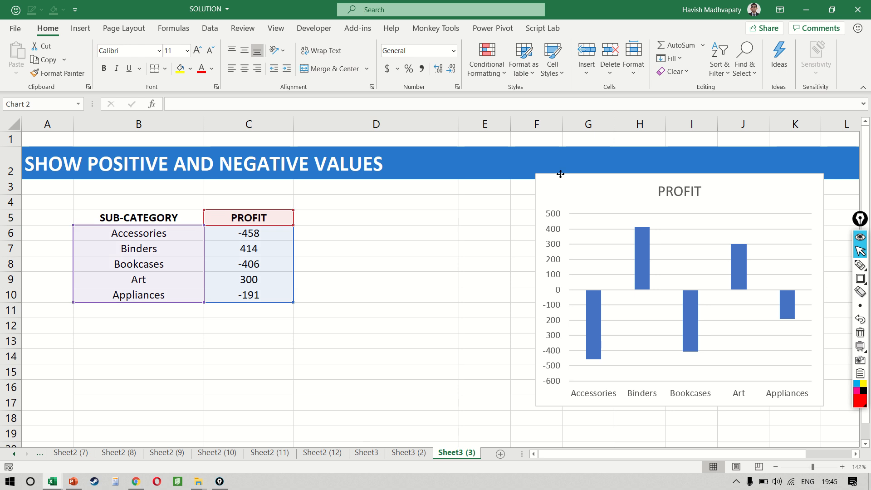
key("Delete")
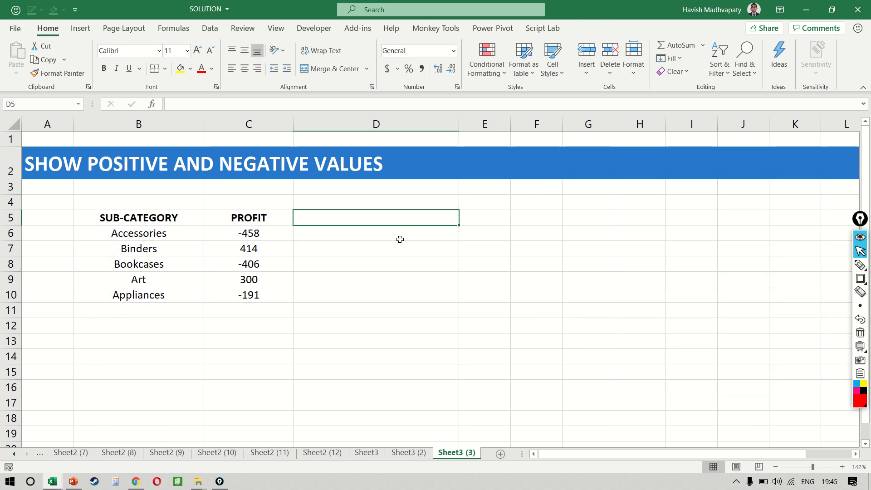
Add the column headers NEG in D5 and POS in E5 beside the PROFIT column
type("NEG")
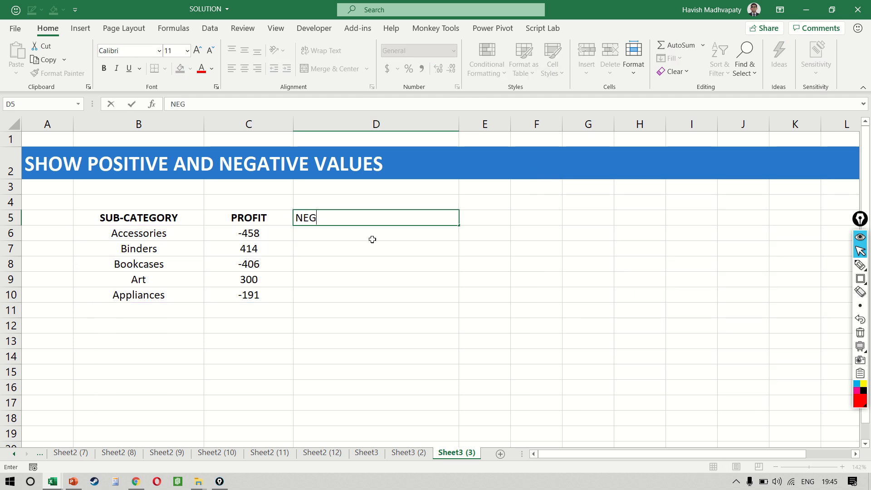
key("Tab")
type("POS")
Enter the formula =IF(C6<0,C6,"") in cell D6 to pick out negative profits
left_click(372, 239)
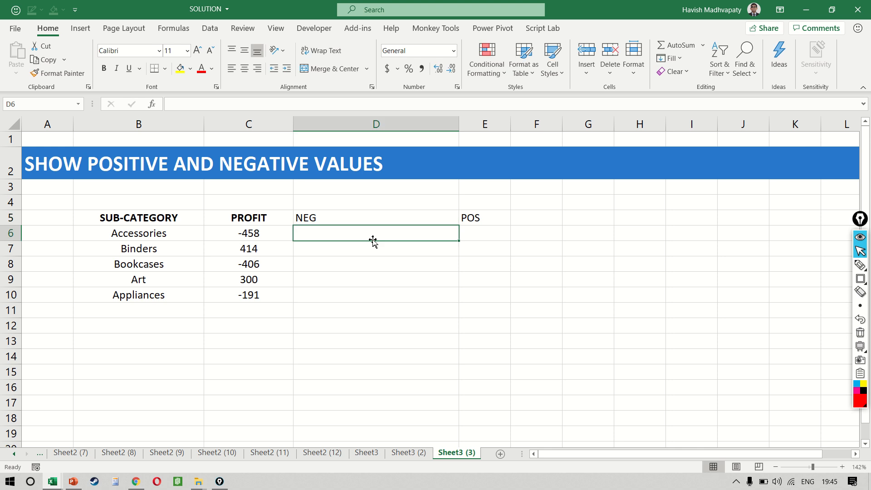
type("=IF(")
key("Left")
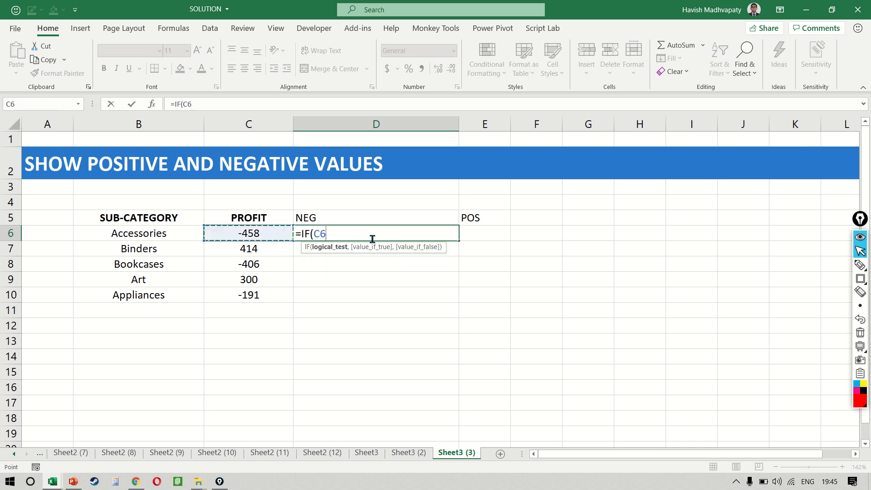
type("<0,\"")
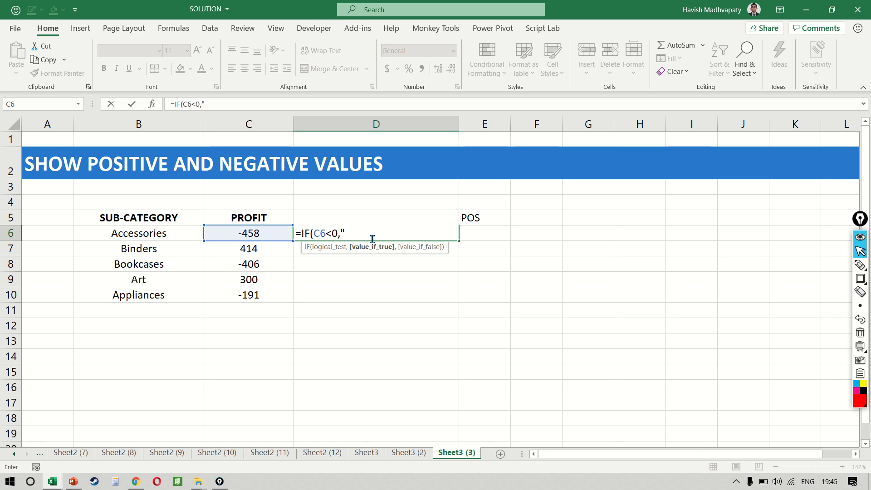
type("C6,")
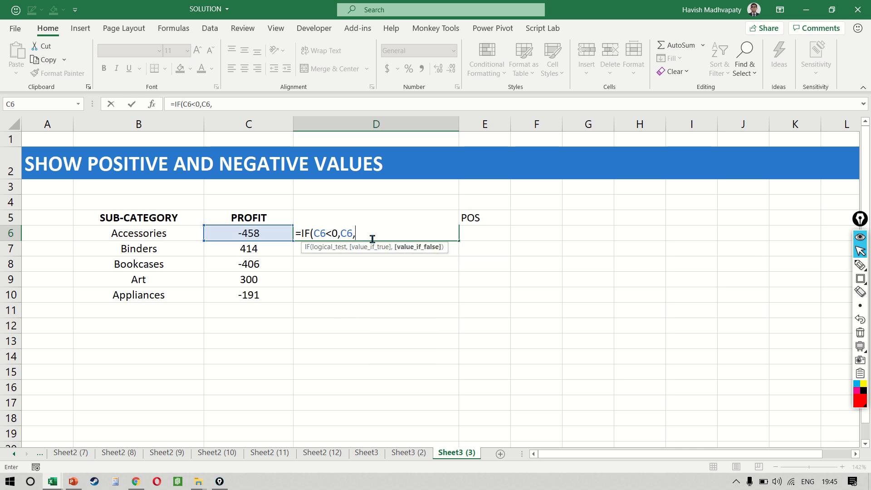
key("ctrl+Return")
Fill the NEG formula from D6 down to D10
key("shift+Down")
key("shift+Down")
key("shift+Down")
key("shift+Down")
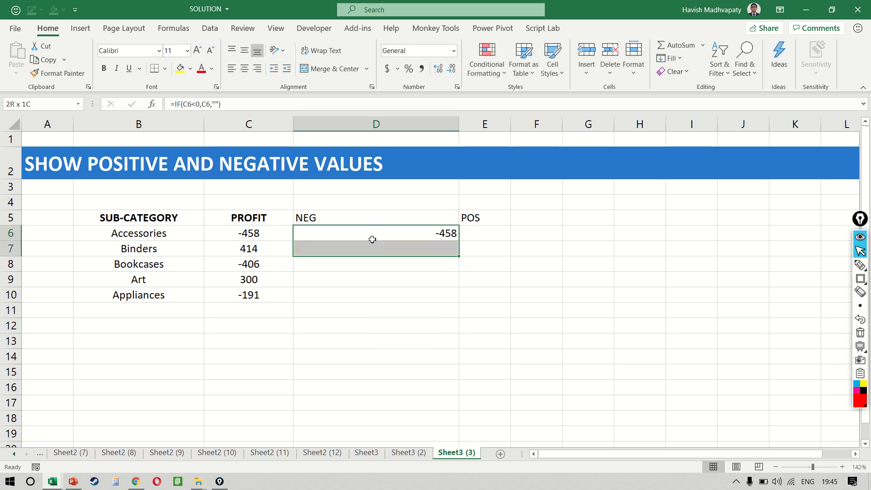
key("ctrl+d")
key("Down")
key("Up")
key("shift+Down")
key("shift+Down")
key("shift+Down")
key("shift+Down")
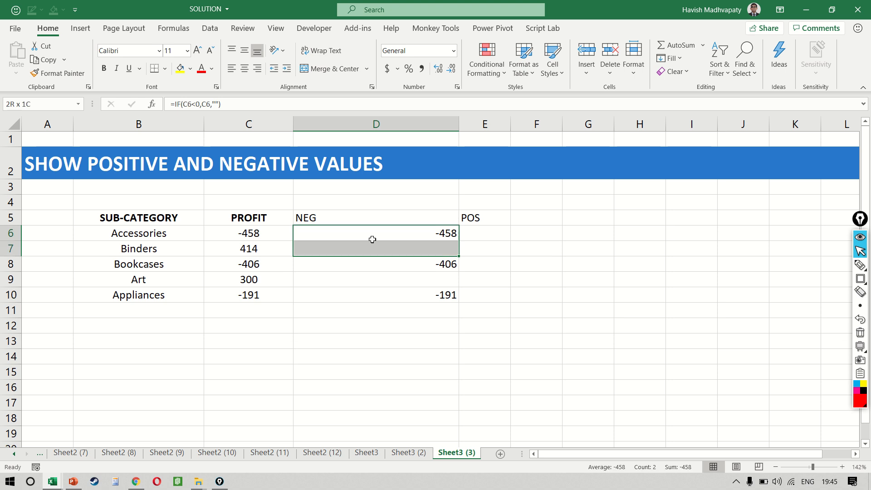
Copy the formula text of D6 into cell E6 with its C6 references unshifted
key("Right")
key("Left")
key("F2")
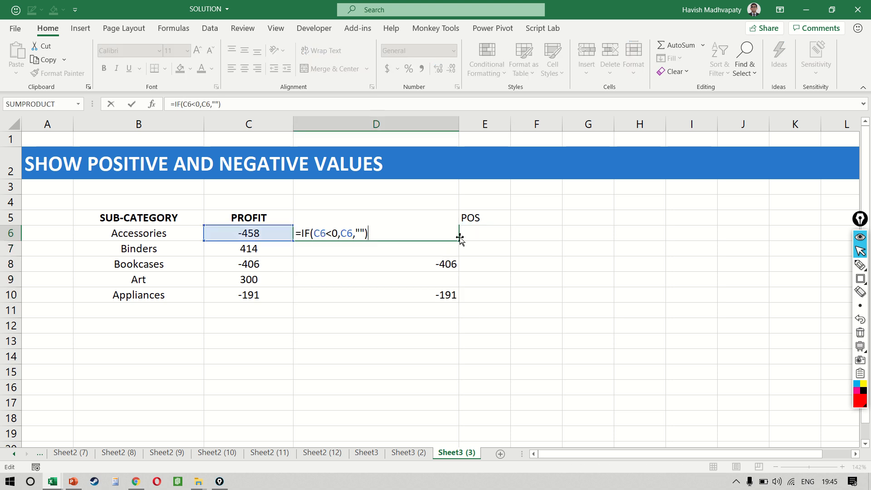
key("ctrl+a")
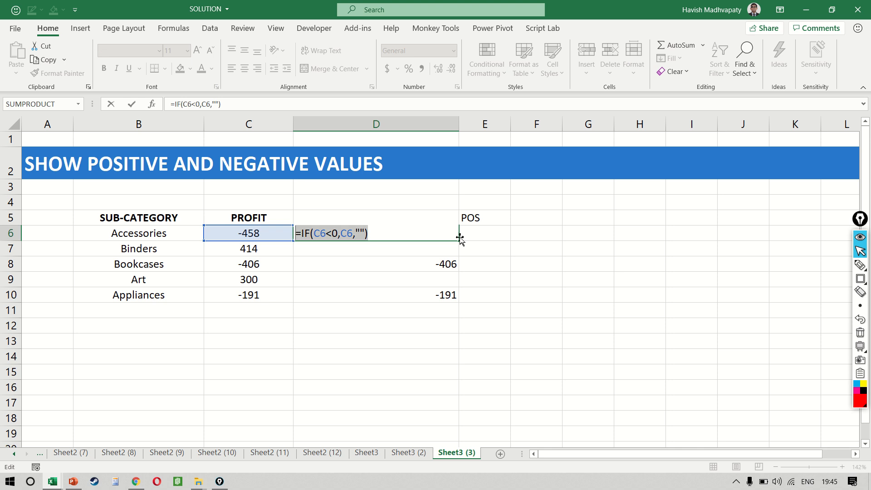
key("ctrl+c")
key("Escape")
key("Right")
key("F2")
key("ctrl+v")
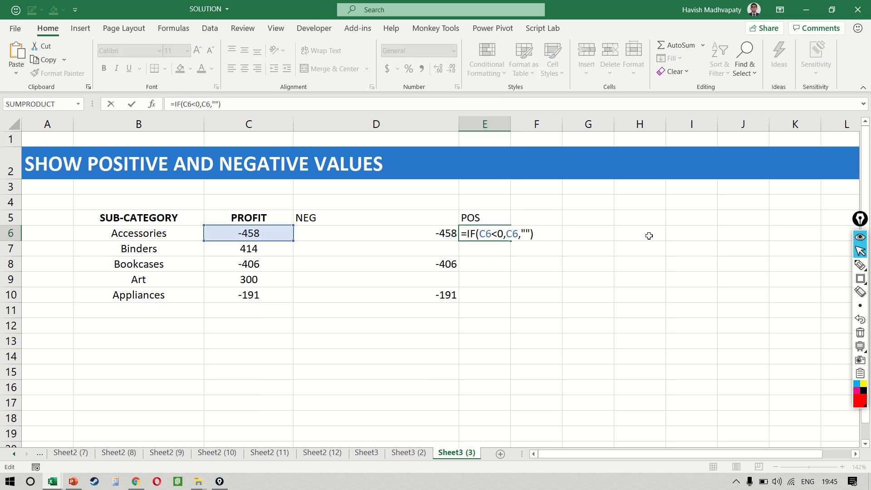
Change the comparison in E6 to greater than, making the formula =IF(C6>0,C6,"")
key("Left")
key("Left")
key("Left")
key("Left")
key("Left")
key("Left")
key("Left")
key("BackSpace")
type(">")
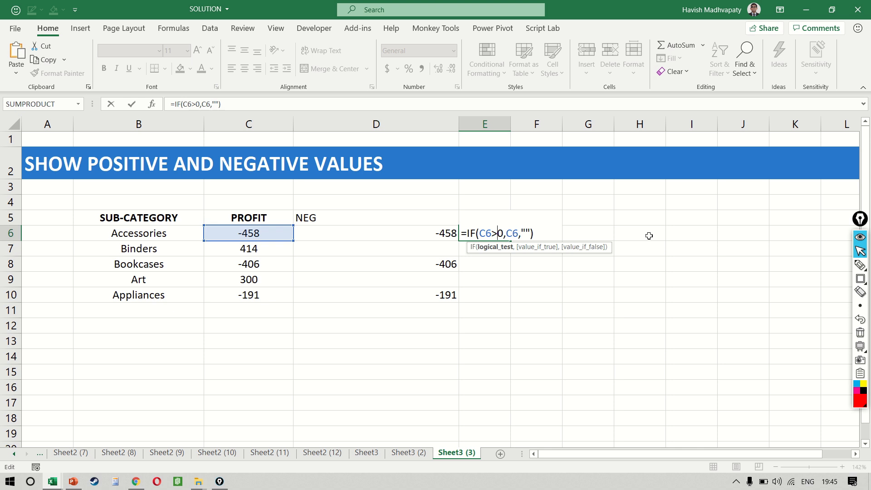
key("Return")
Fill the POS formula from E6 down to E10
key("Up")
key("shift+Down")
key("shift+Down")
key("shift+Down")
key("shift+Down")
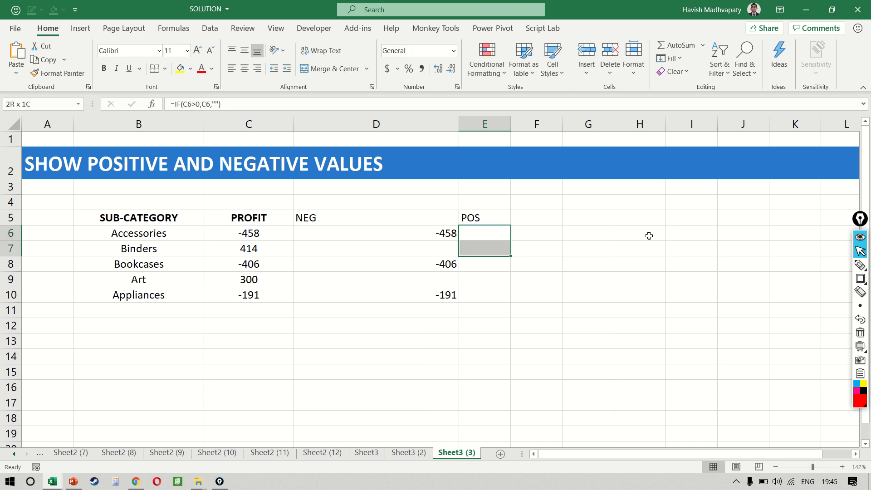
key("ctrl+d")
key("Down")
key("Down")
key("Up")
key("Down")
key("Down")
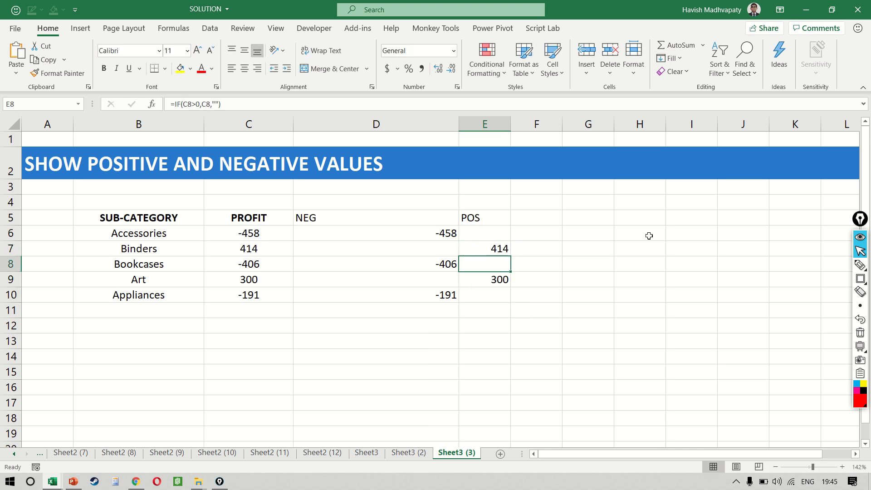
Try a default column chart of the sub-categories in B5:B10 with D5:E10, and delete that chart
key("shift+space")
key("Up")
key("Up")
key("Up")
key("Left")
key("Up")
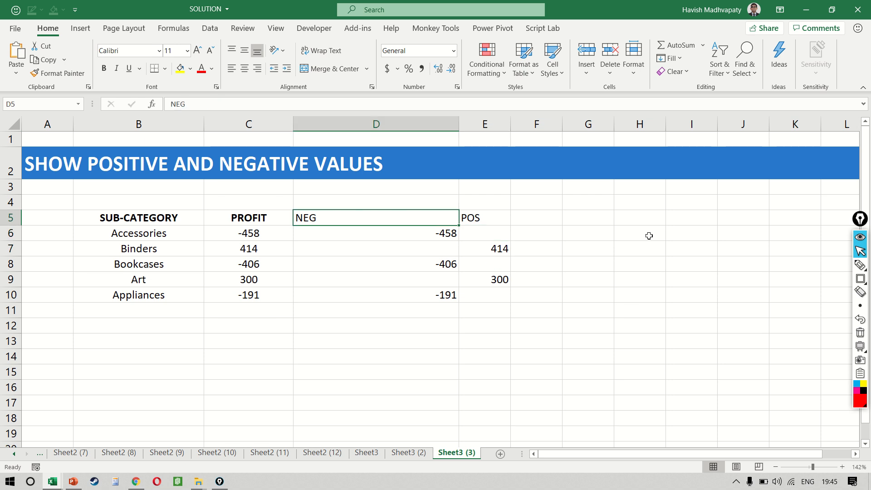
key("Left")
key("Left")
key("ctrl+shift+Down")
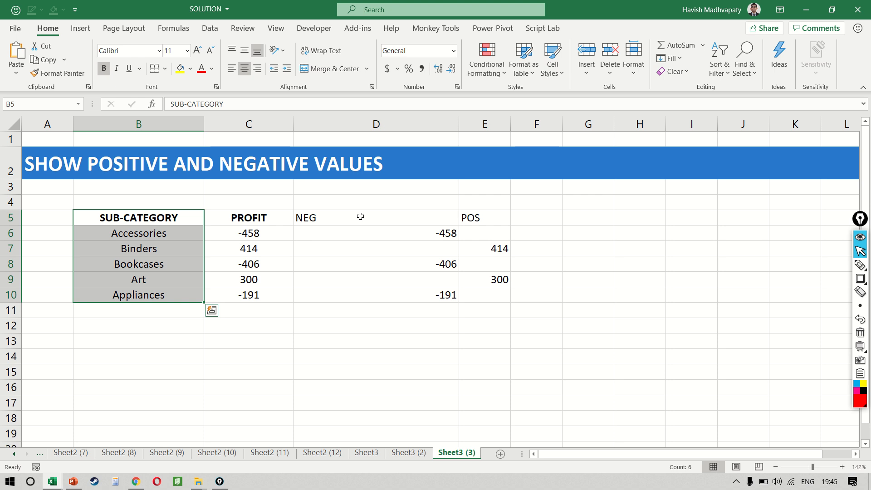
left_click_drag(393, 221, 471, 294, "ctrl")
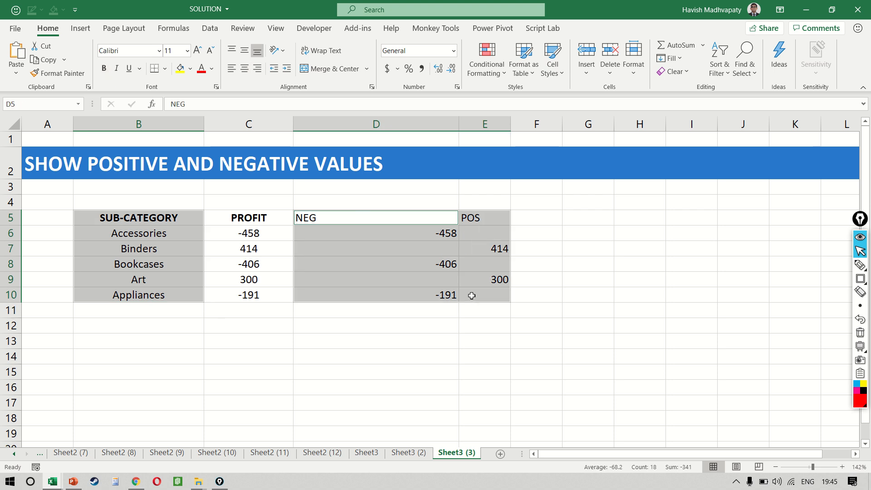
key("alt+F1")
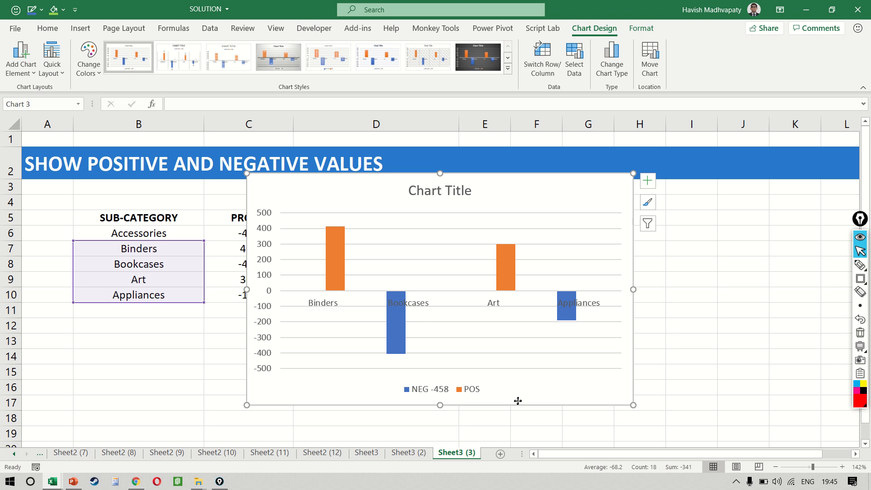
left_click_drag(517, 400, 610, 386)
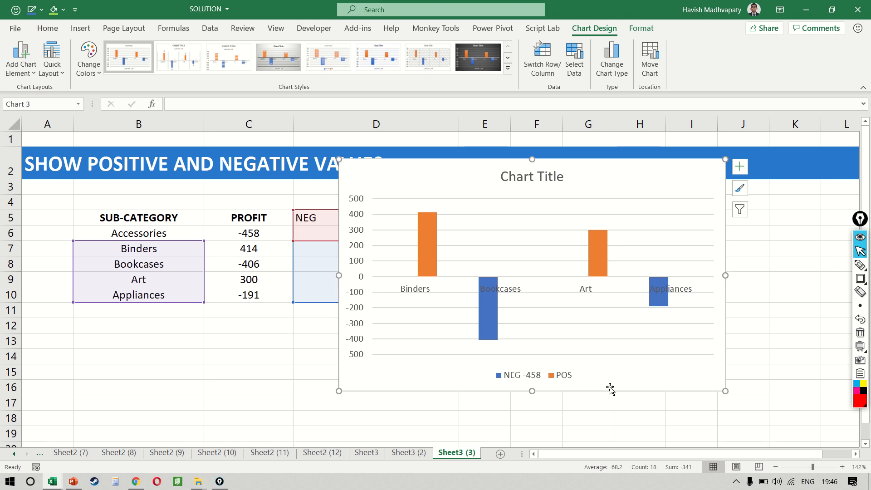
key("Delete")
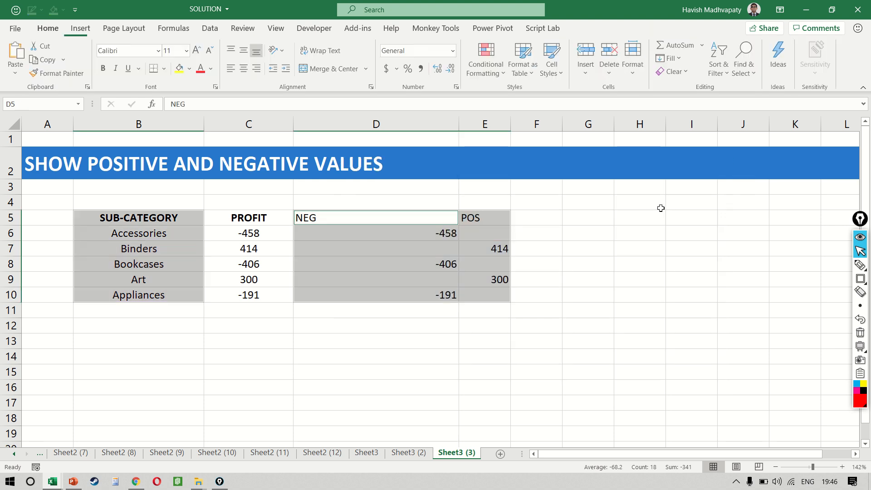
Reselect B5:B10 together with D5:E10 and insert a default column chart from them
left_click(289, 255)
left_click_drag(164, 218, 167, 290)
left_click_drag(325, 217, 462, 296, "ctrl")
key("alt+F1")
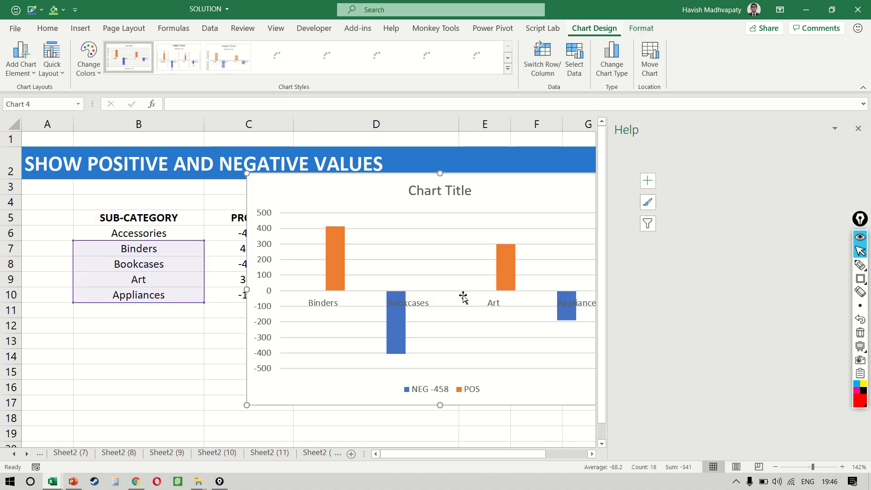
Delete the column chart that covers the table and select the NEG header in D5
left_click(857, 128)
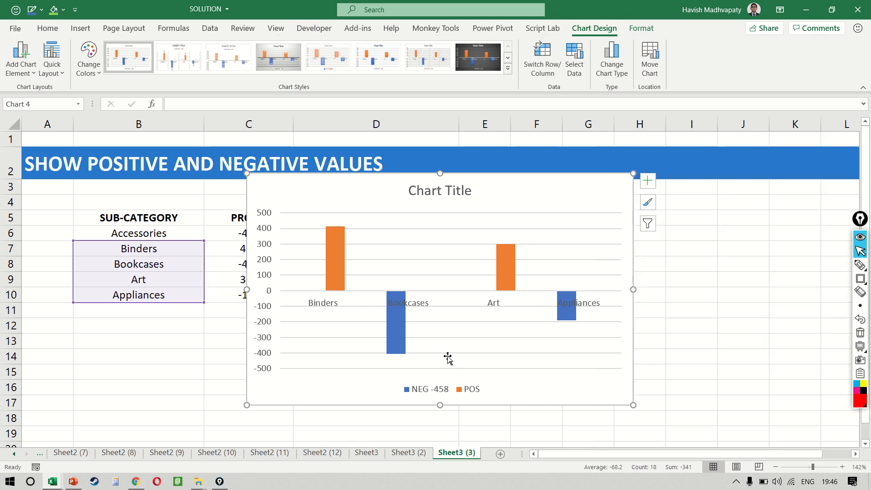
double_click(501, 405)
key("Delete")
left_click(245, 254)
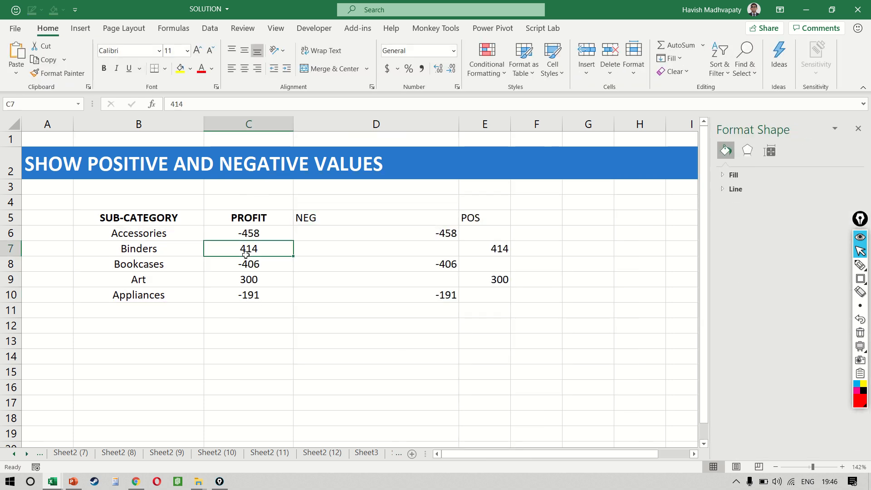
key("Up")
key("Up")
key("Right")
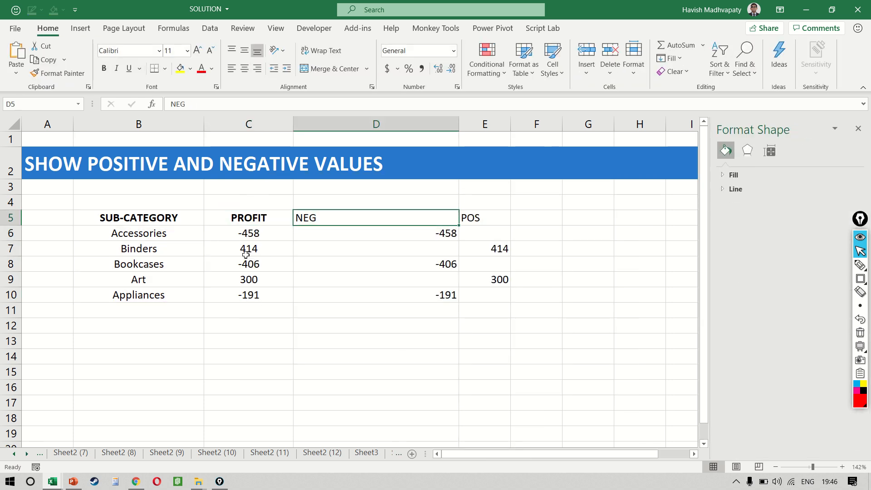
key("Left")
key("Left")
key("ctrl+shift+Down")
key("ctrl+c")
key("Right")
key("Right")
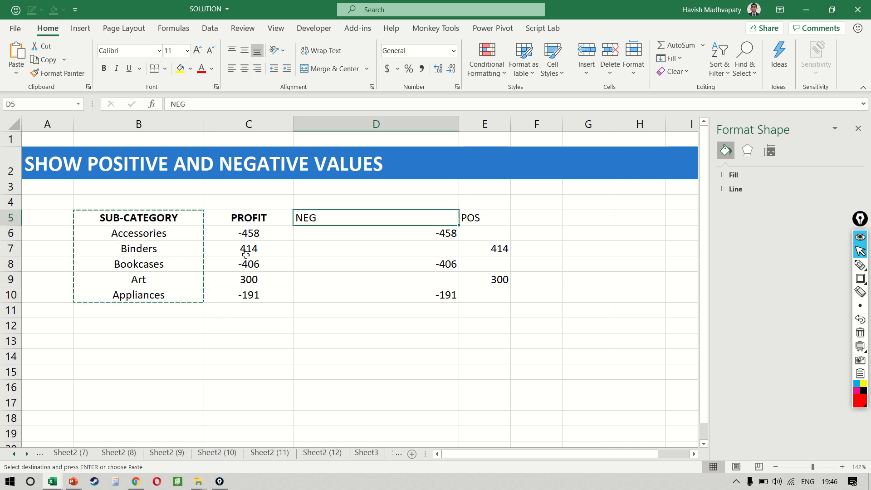
key("Escape")
key("Left")
key("Right")
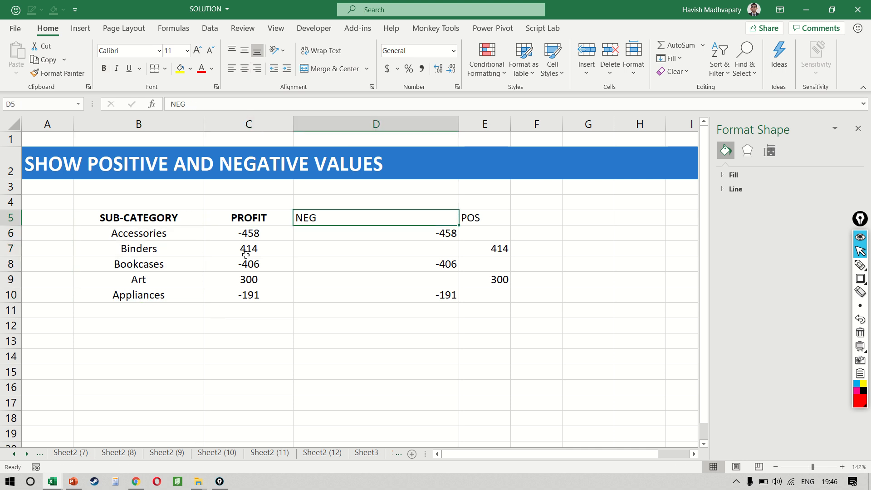
Convert the NEG and POS formulas in D5:E10 to static values by pasting them in place as values
key("ctrl+shift+Down")
key("ctrl+shift+Right")
key("ctrl+c")
key("ctrl+alt+v")
key("v")
key("Return")
key("Escape")
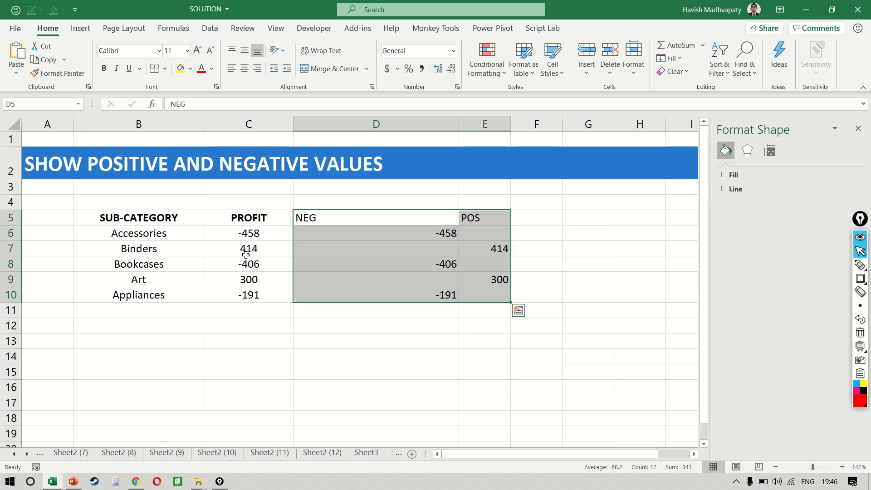
Delete the entire PROFIT column so NEG and POS sit directly beside the sub-categories
key("Left")
key("ctrl+space")
key("ctrl+minus")
key("Left")
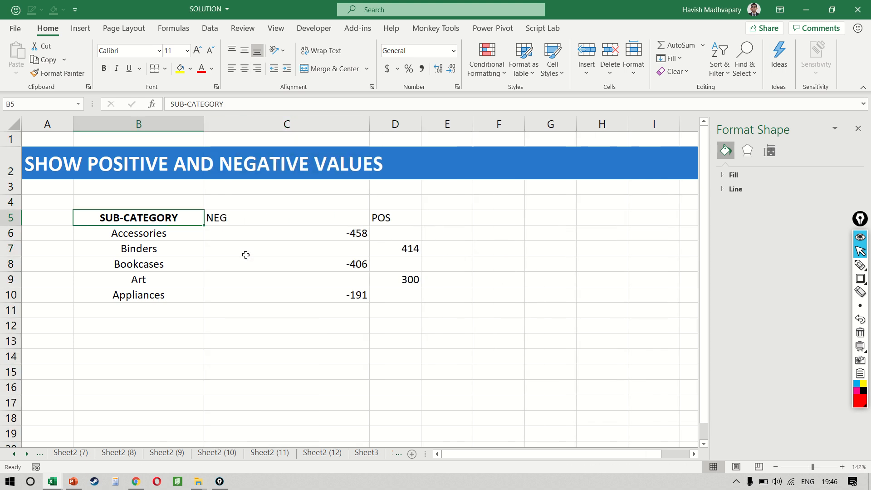
Insert a default chart from B5:D10 and change it to the Clustered Column variant plotting NEG and POS for each sub-category
key("ctrl+a")
key("alt+F1")
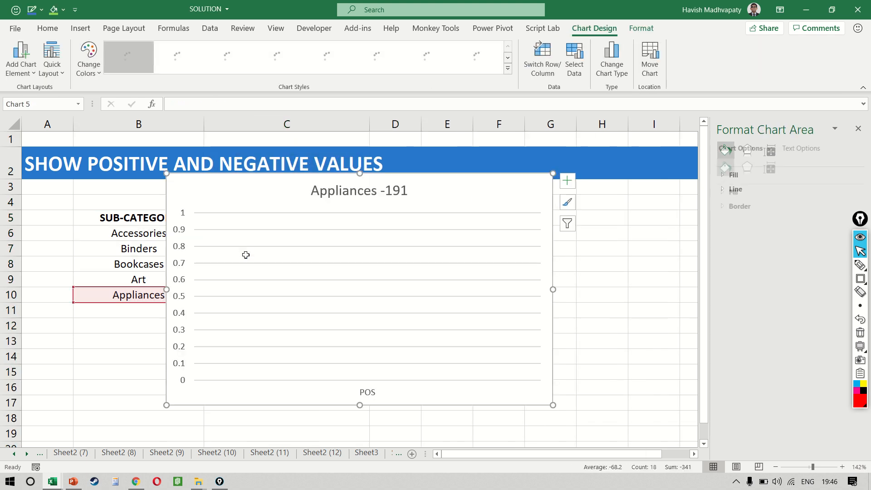
key("ctrl+z")
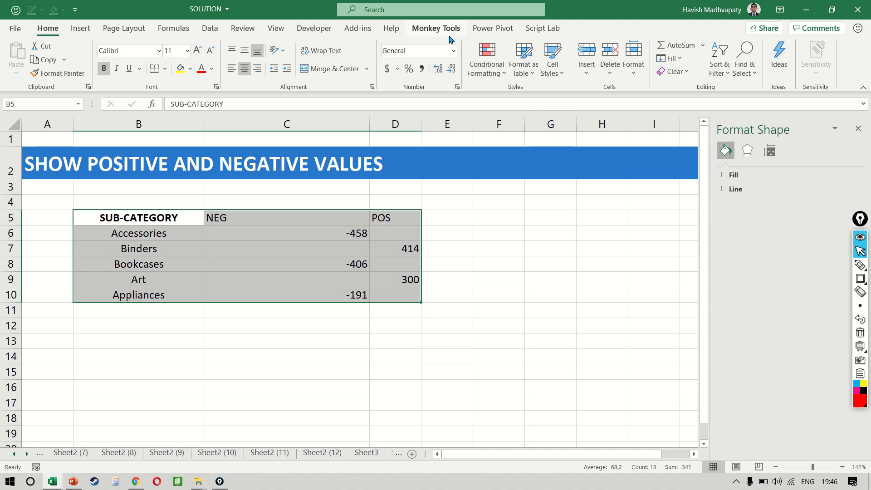
key("alt+F1")
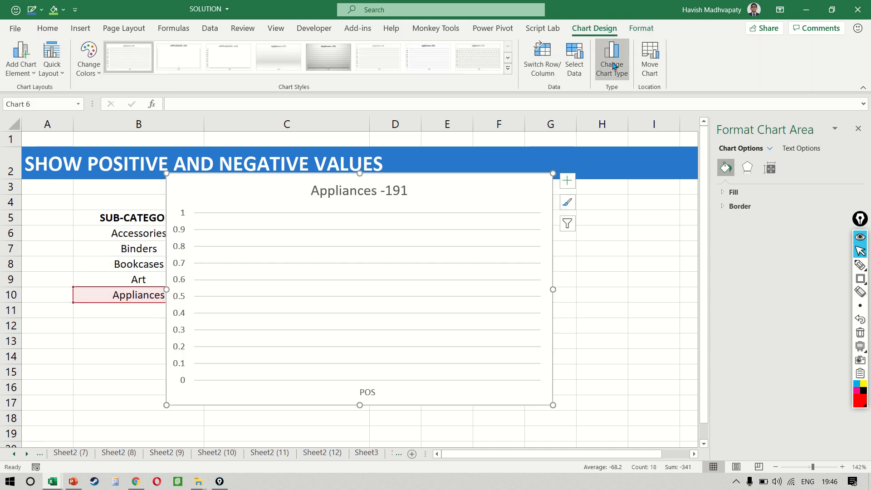
left_click(611, 64)
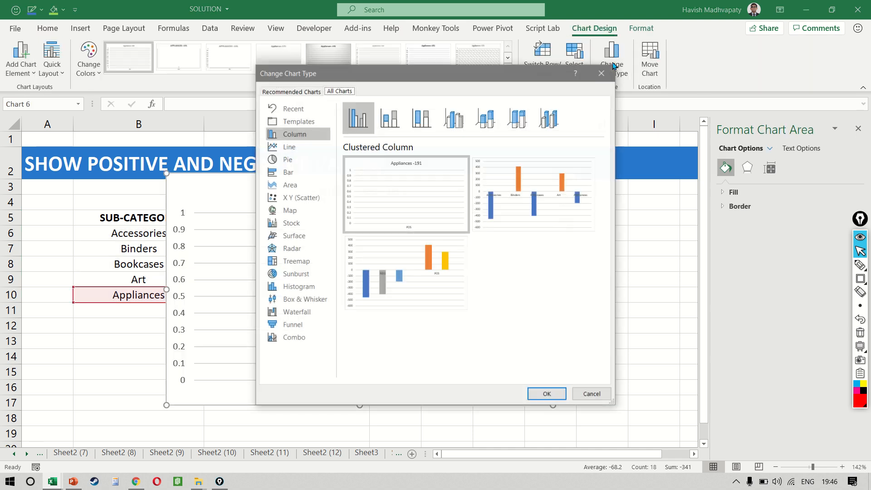
left_click(512, 184)
left_click(542, 393)
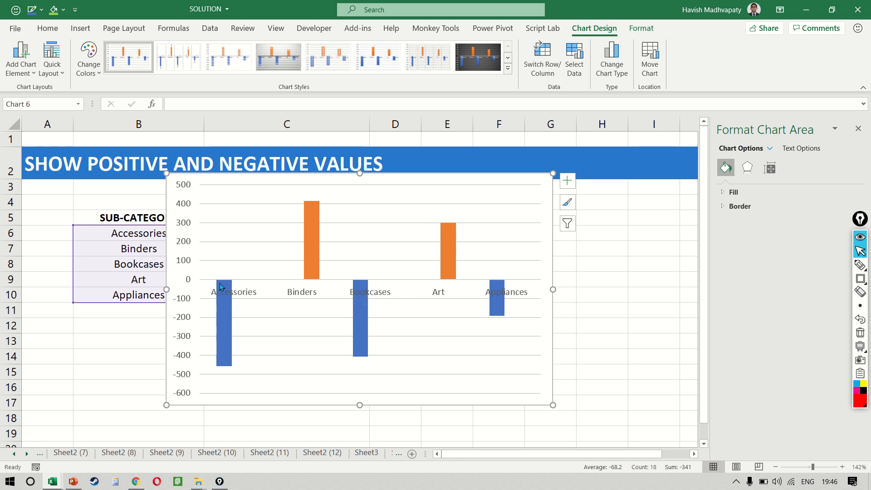
Set the label position of the chart's horizontal axis to Low
left_click(238, 293)
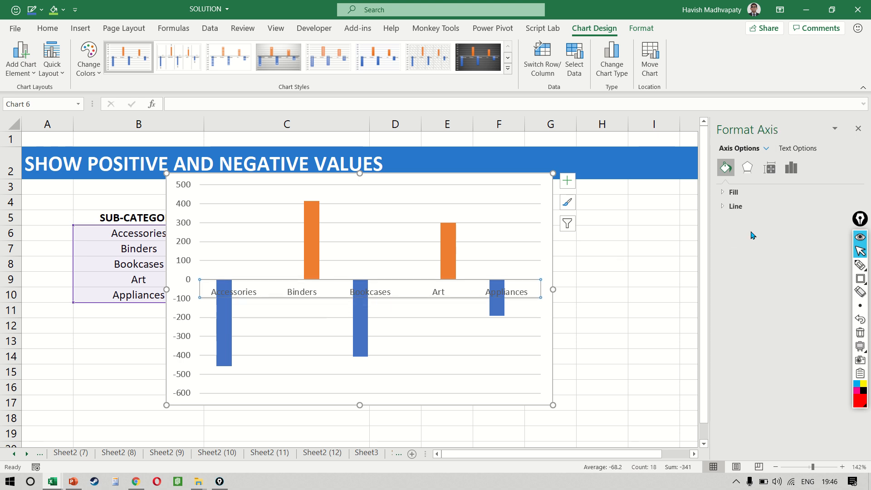
left_click(791, 168)
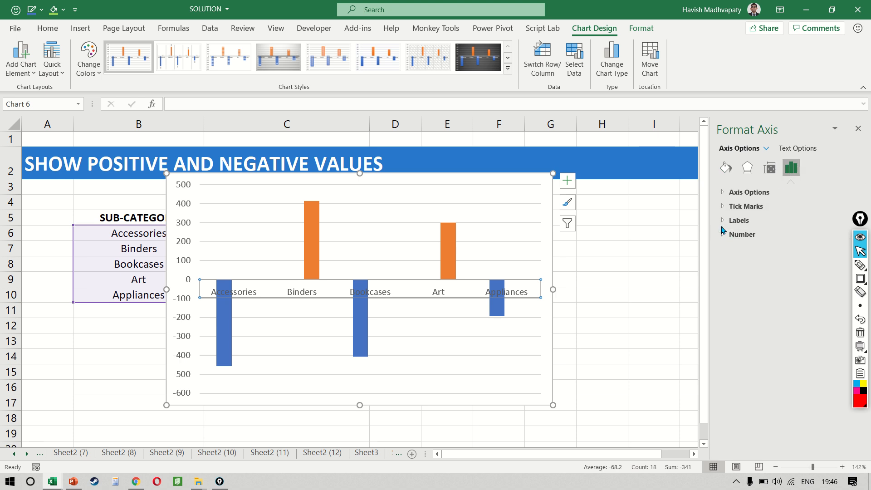
left_click(737, 219)
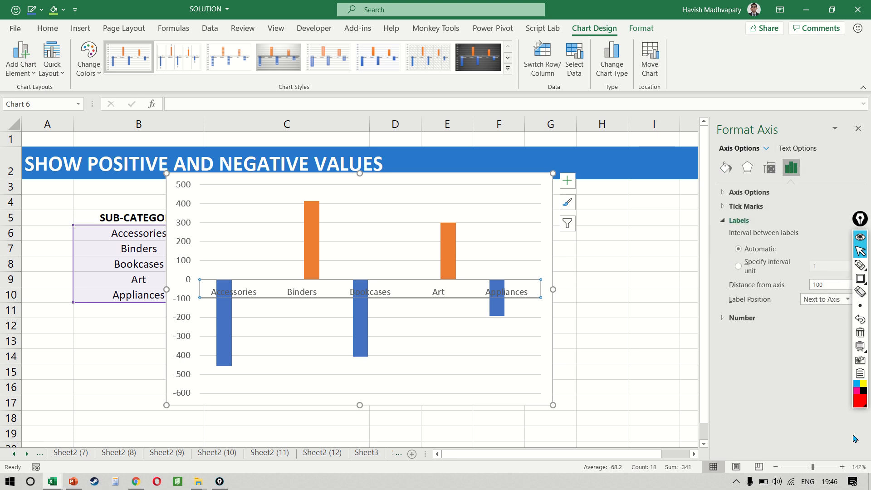
left_click(828, 298)
left_click(822, 331)
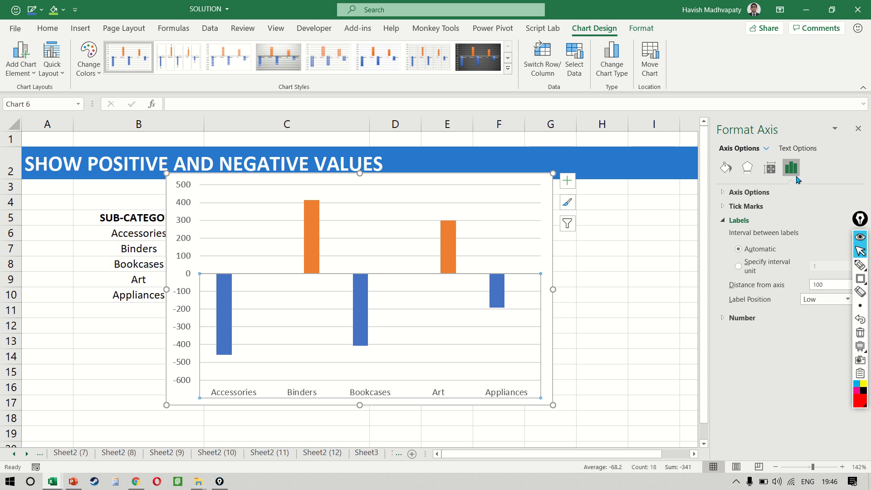
left_click(771, 170)
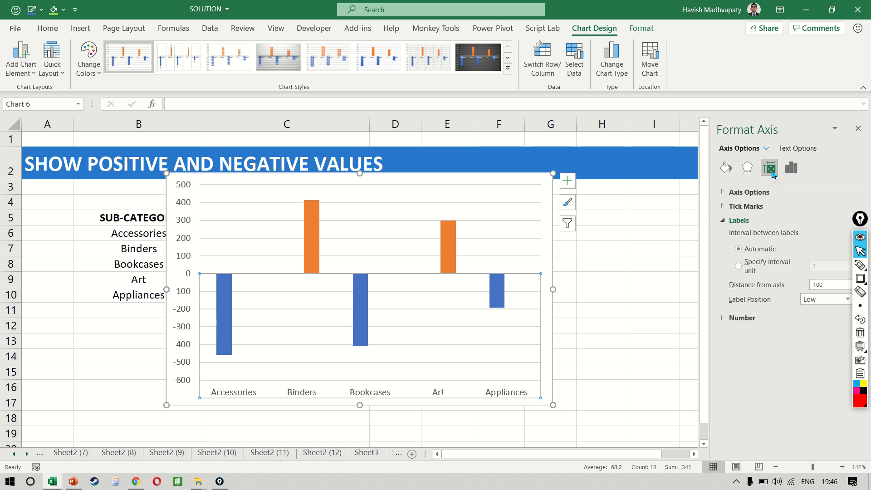
left_click(857, 128)
Reduce the gap width of the chart's data series to 24%
double_click(444, 265)
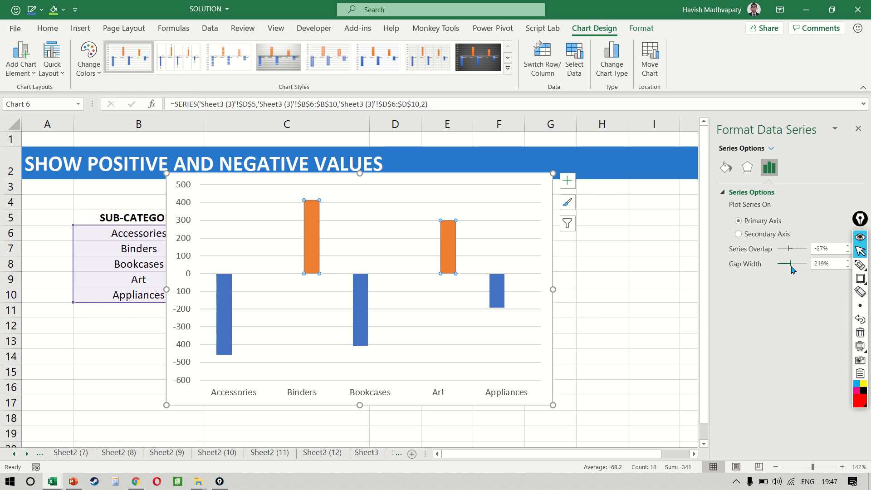
left_click_drag(789, 263, 779, 264)
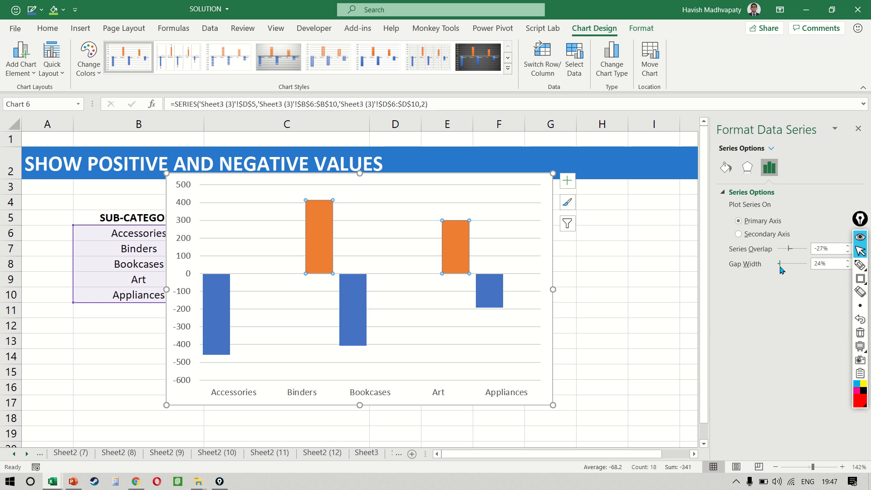
left_click(615, 318)
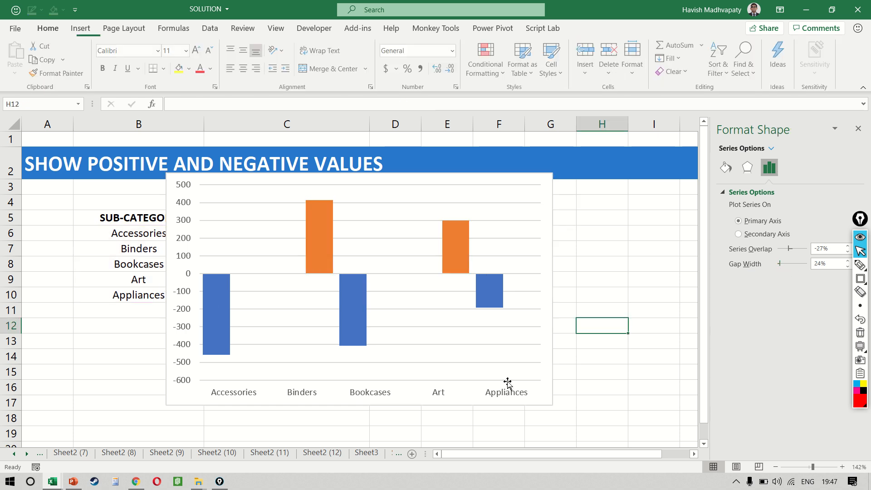
Move the chart off the NEG column so its values are uncovered, and close the formatting options
left_click(463, 404)
left_click_drag(481, 406, 576, 408)
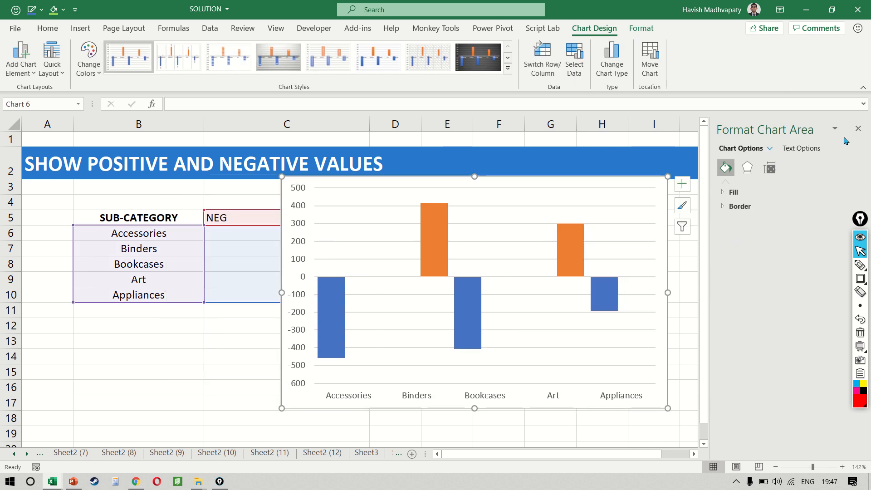
left_click(858, 129)
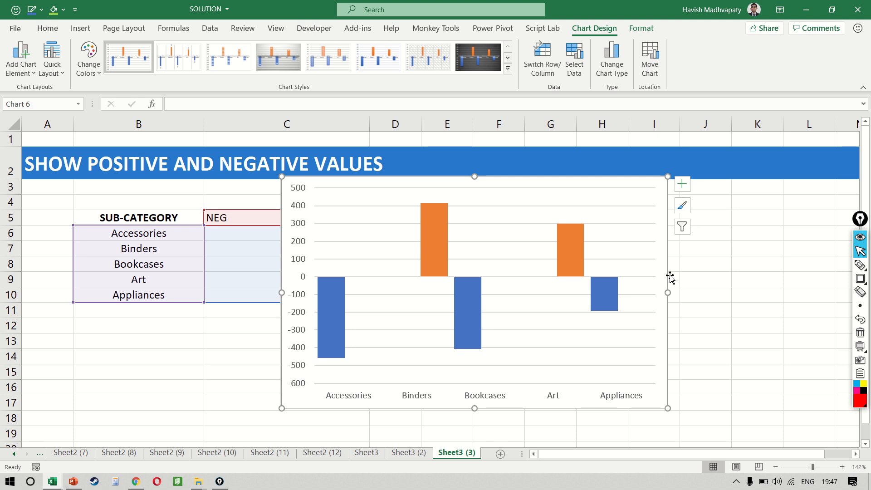
left_click_drag(667, 275, 783, 261)
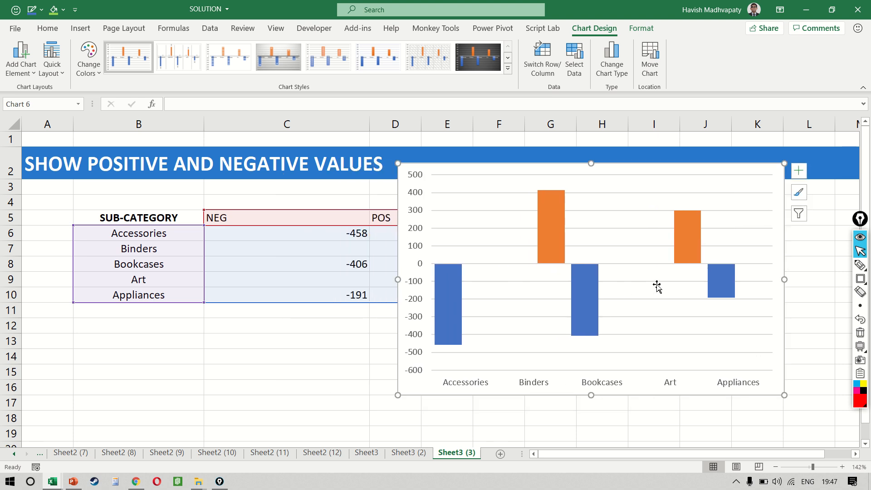
Examine the filled and blank NEG and POS cells against the column positions in the chart
left_click(476, 284)
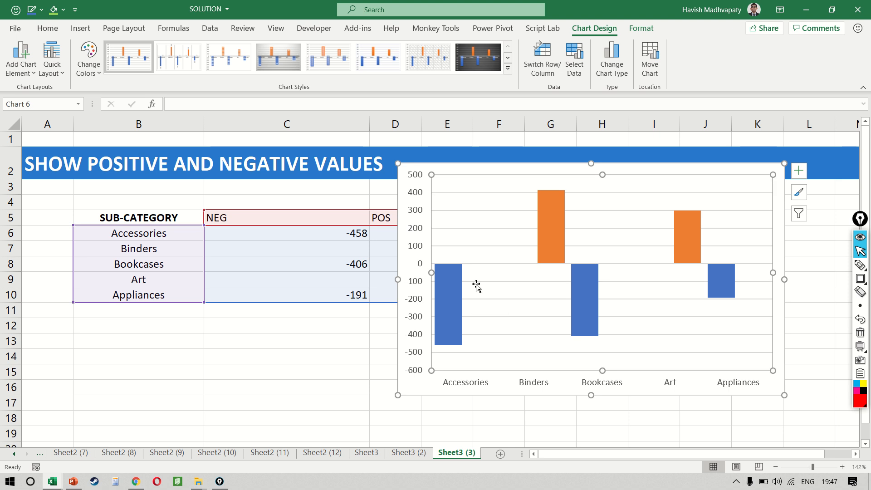
left_click(295, 239)
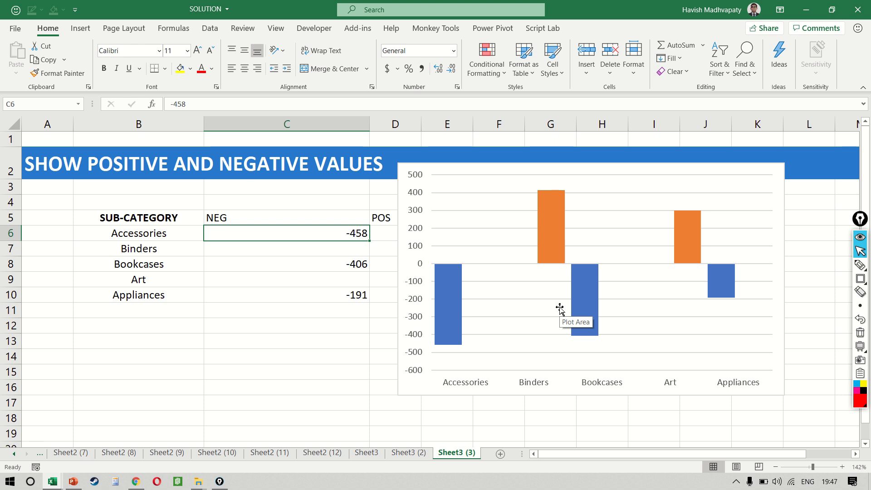
left_click(223, 261)
key("Up")
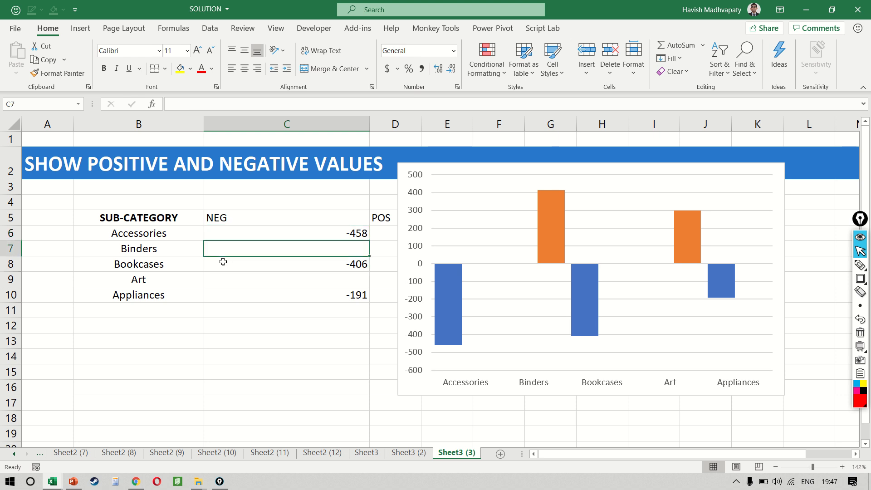
key("Up")
key("Right")
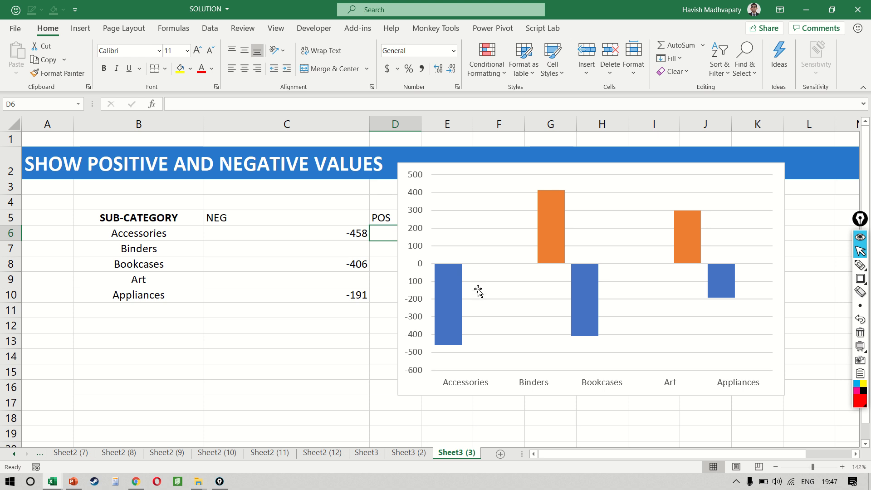
left_click(312, 282)
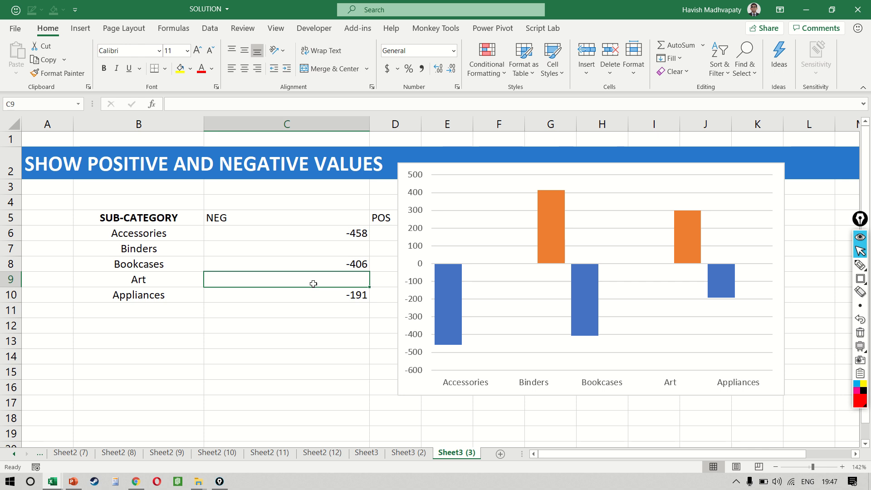
key("Up")
key("Up")
key("Up")
key("Right")
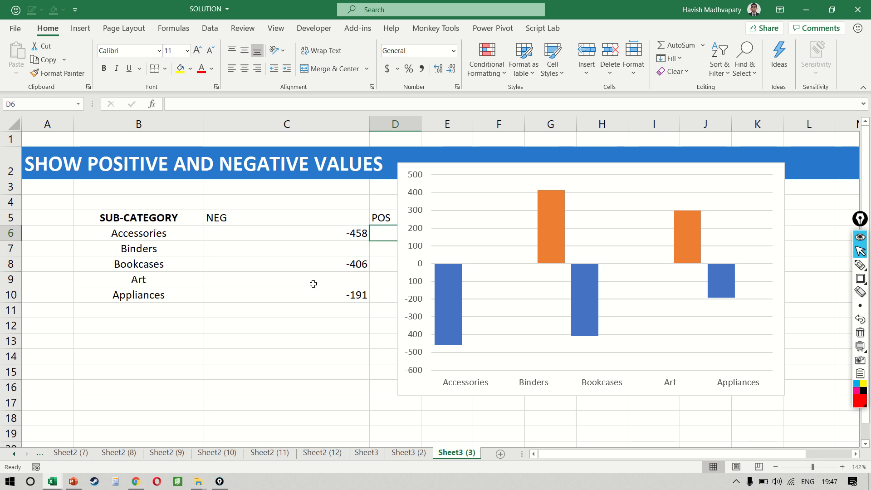
Move the chart farther from the table so the POS column is fully uncovered
left_click(399, 203)
left_click_drag(400, 202, 453, 195)
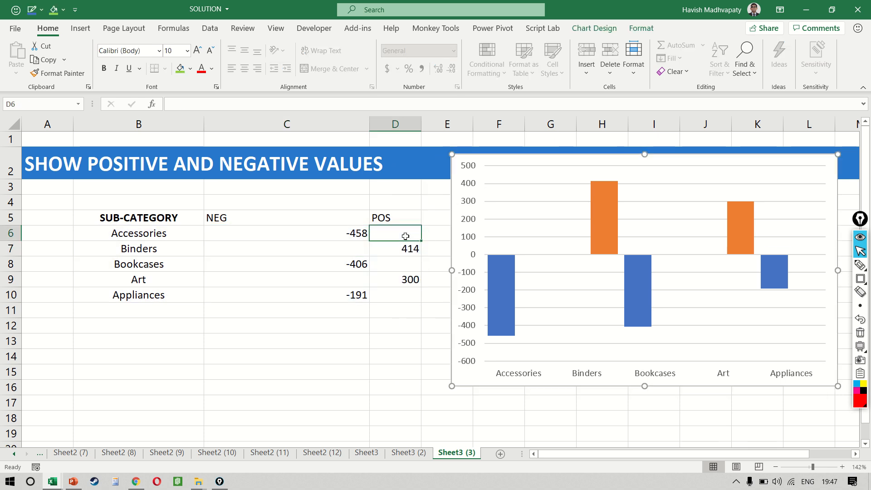
Try a POS value of 200 for Accessories in D6, and clear the cell again
left_click(405, 236)
type("200")
key("Return")
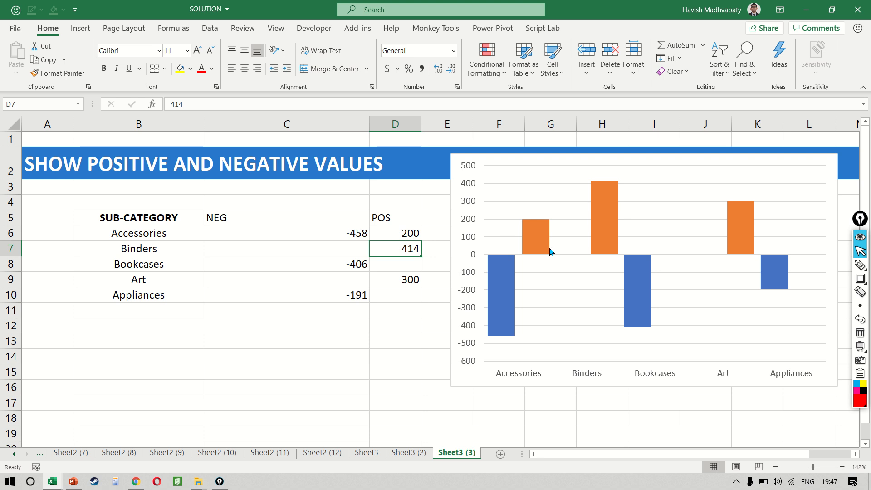
mouse_move(542, 244)
key("Up")
key("Delete")
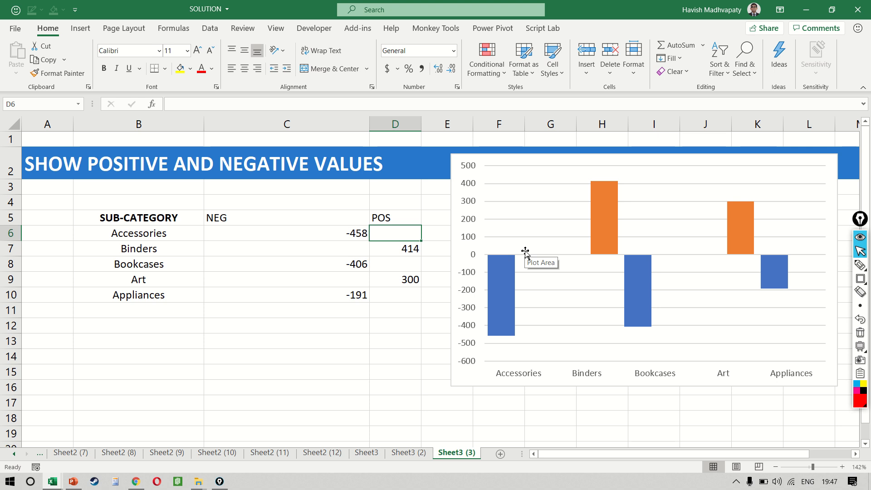
Set the series overlap of the chart's columns to 100% and close the formatting options
double_click(505, 283)
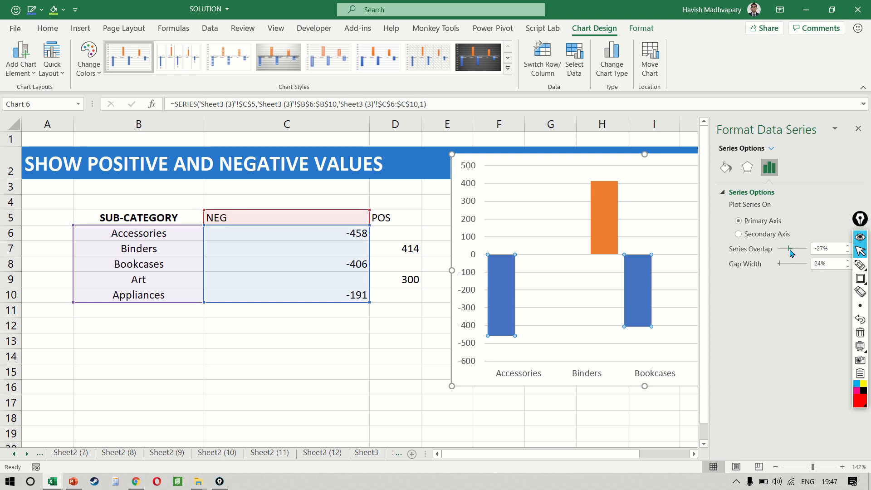
left_click_drag(788, 251, 813, 249)
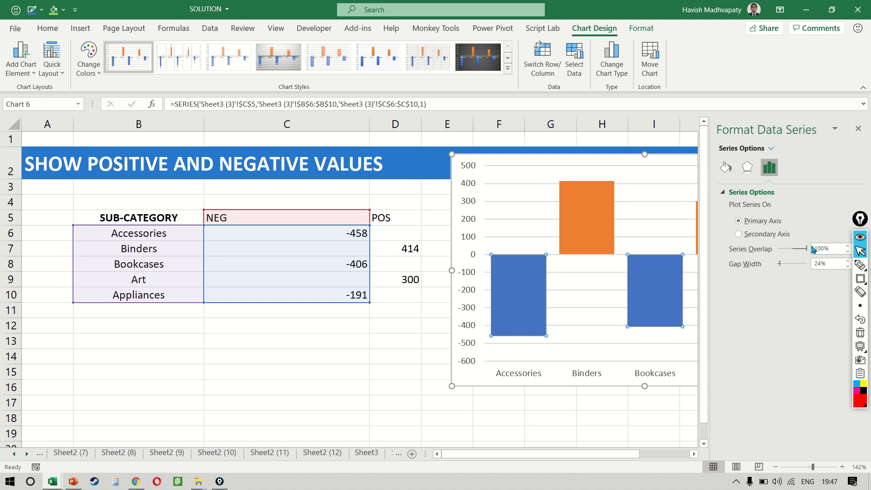
left_click(857, 128)
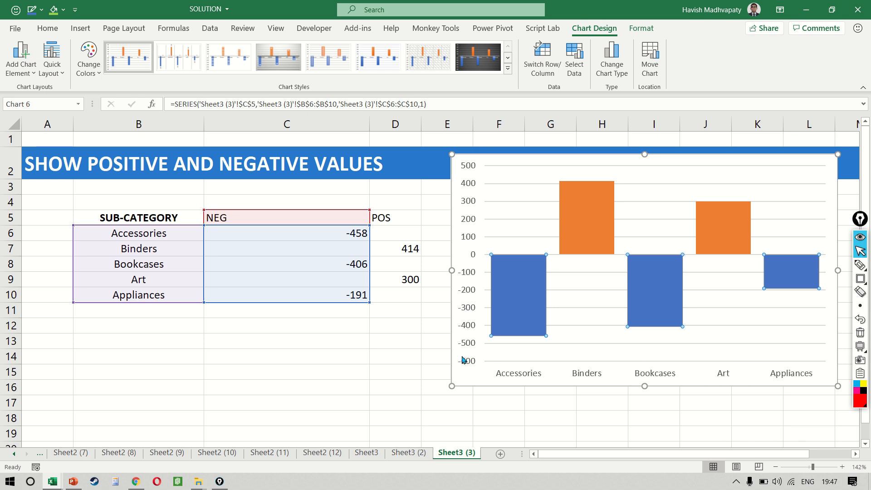
Examine the Accessories row of the table against its column in the chart
left_click(432, 343)
left_click(510, 371)
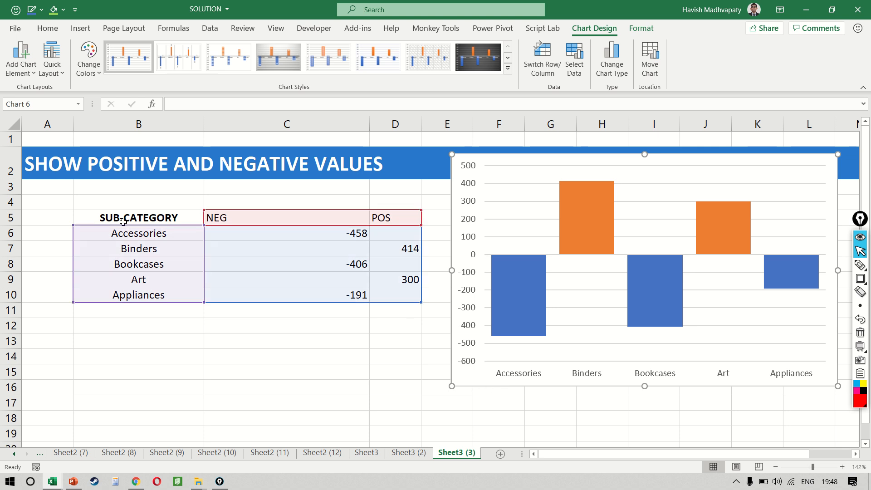
left_click(117, 234)
key("shift+space")
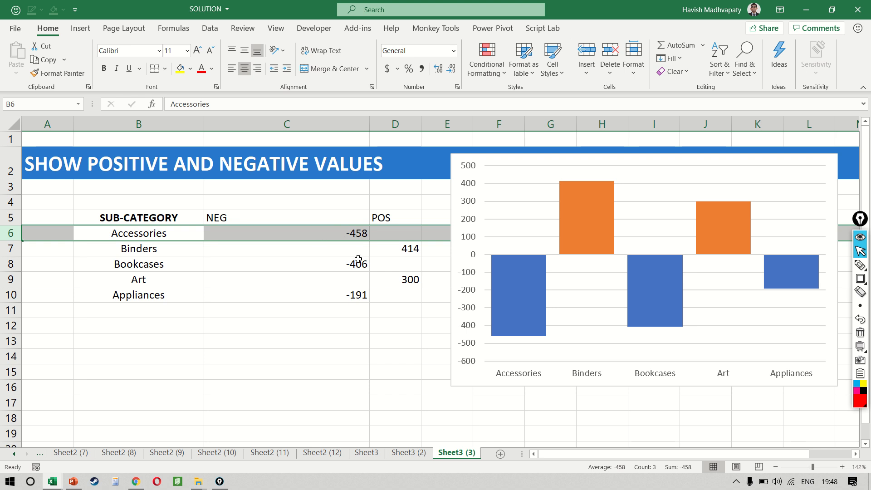
mouse_move(508, 285)
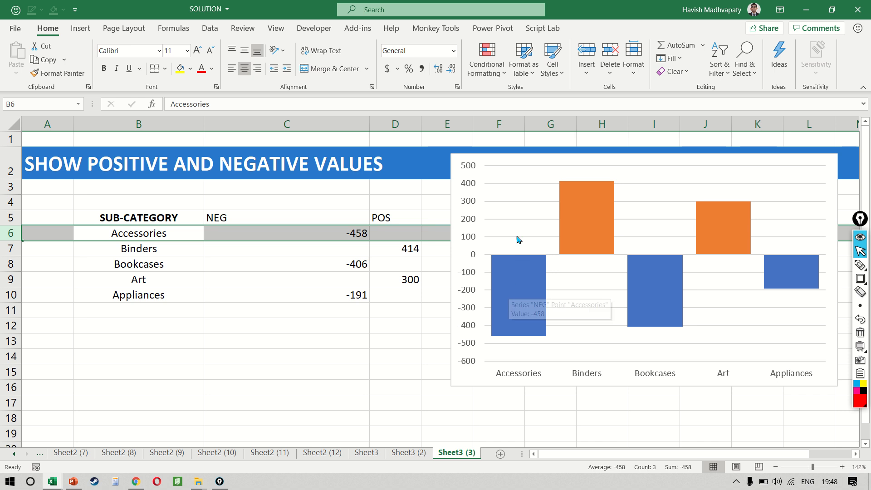
Try a POS value of 200 for Accessories in D6 alongside its NEG value
left_click(401, 233)
type("200")
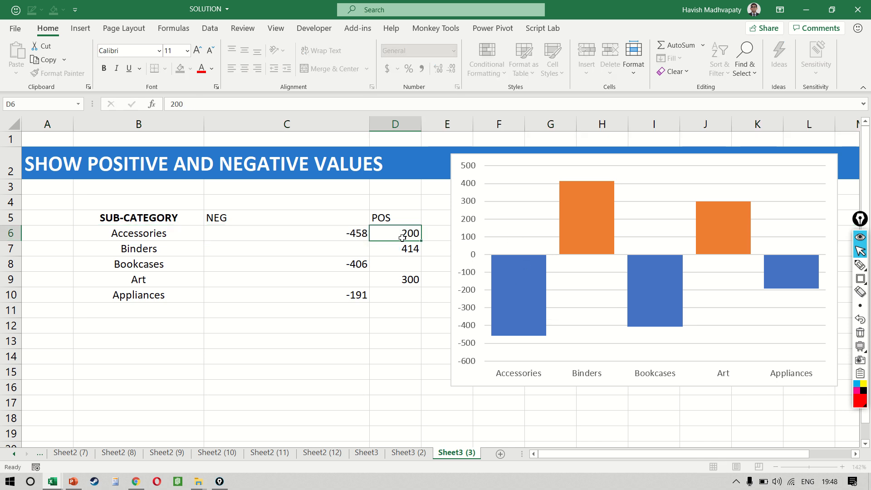
key("Return")
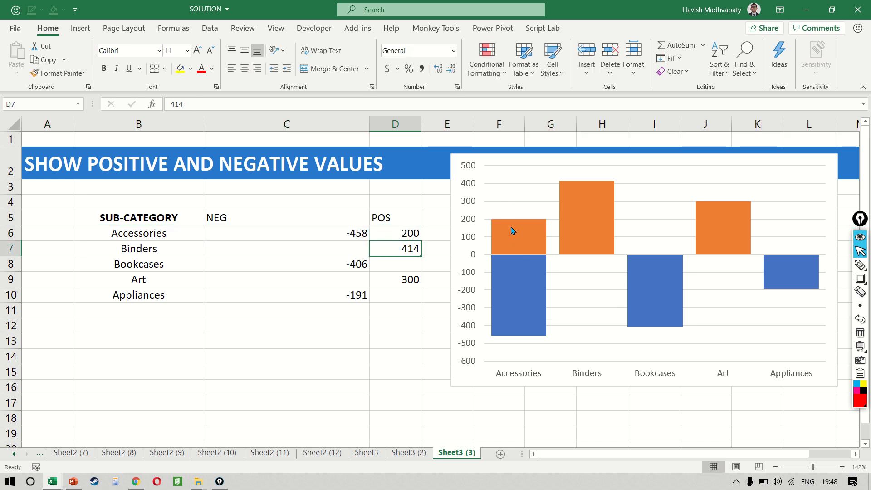
Try the Binders POS value from D7 as a copy in D6, and clear D6 again
left_click(410, 233)
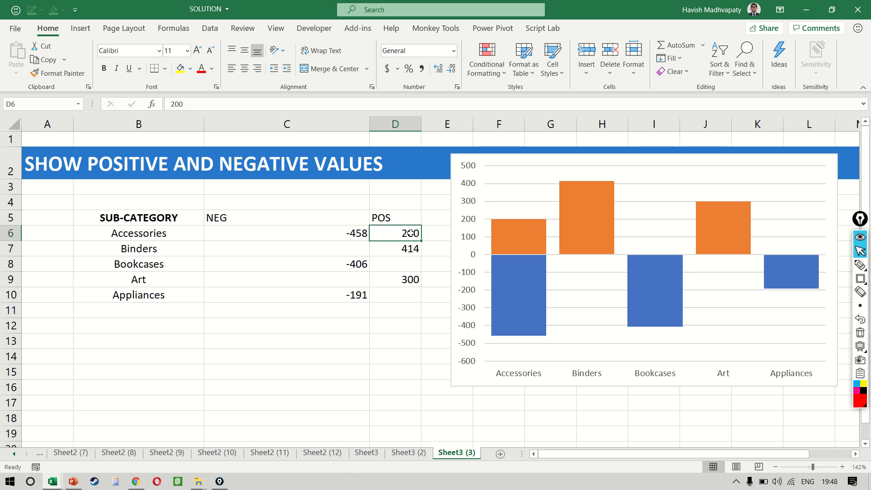
key("Down")
key("ctrl+c")
key("Up")
key("ctrl+v")
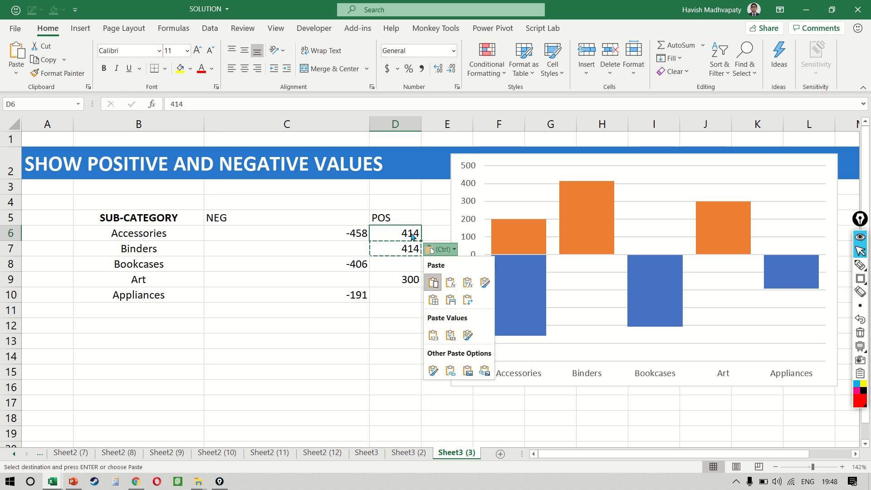
key("Escape")
mouse_move(503, 302)
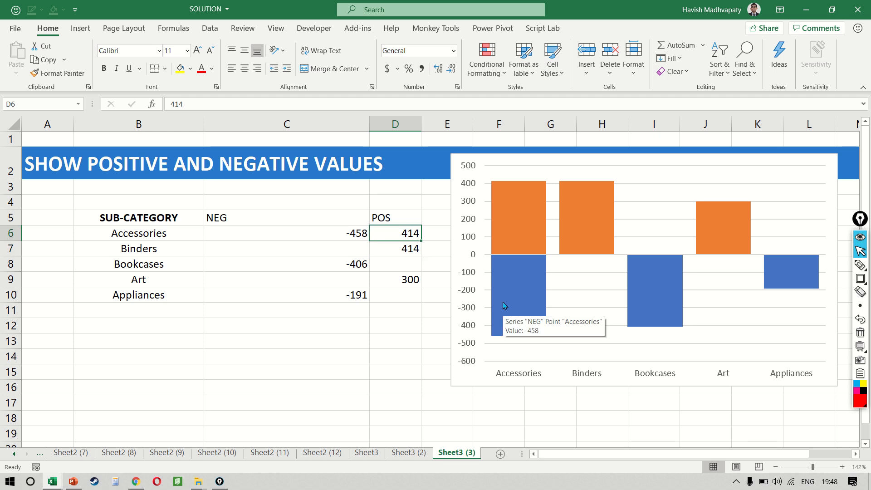
type("0")
key("Escape")
key("Delete")
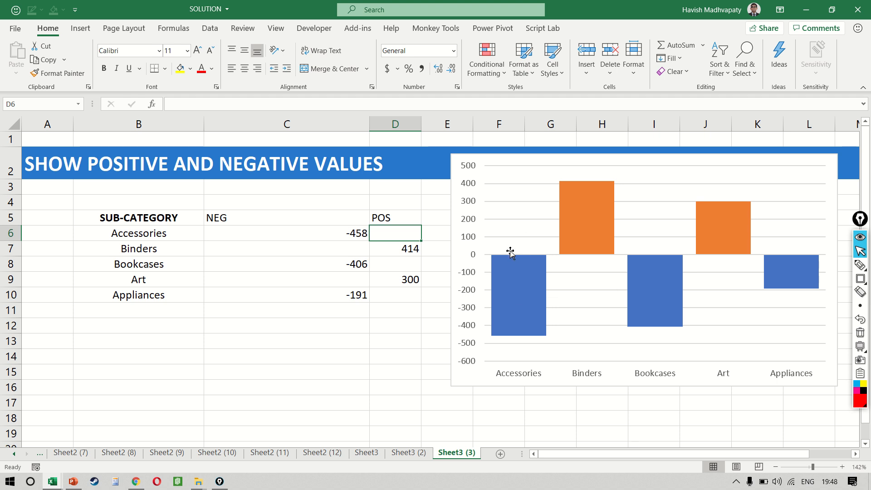
Mark the empty space opposite each chart column with a red rectangle, and erase the annotations again
mouse_move(584, 235)
key("ctrl+shift+r")
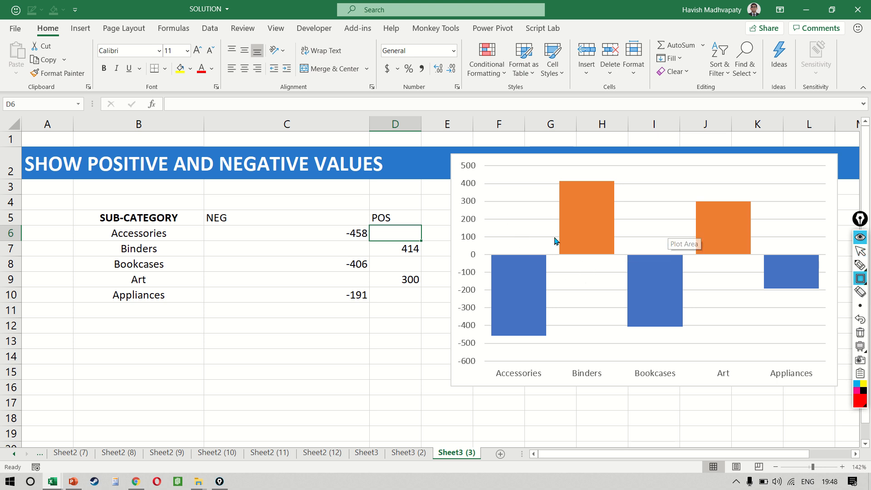
mouse_move(489, 224)
left_mouse_down()
mouse_move(545, 257)
mouse_move(627, 268)
mouse_move(616, 284)
left_mouse_up()
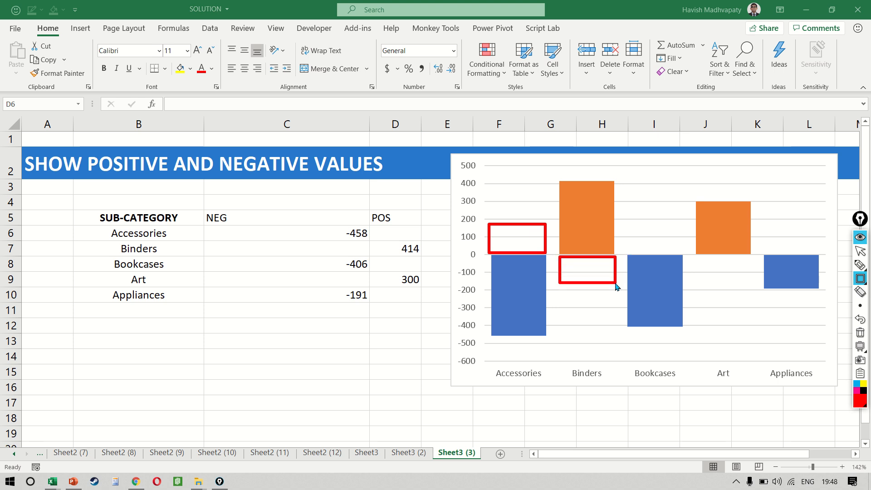
mouse_move(627, 223)
left_mouse_down()
mouse_move(664, 248)
mouse_move(733, 266)
mouse_move(752, 288)
left_mouse_up()
left_click_drag(761, 223, 820, 255)
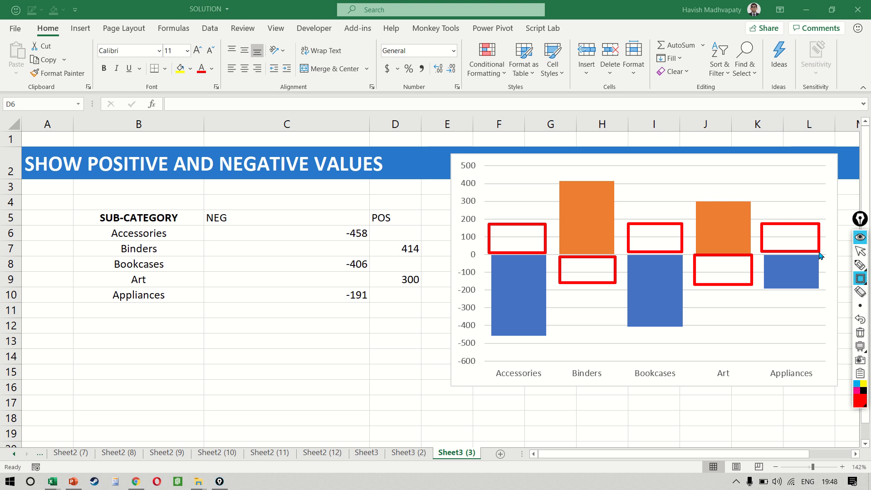
key("ctrl+shift+7")
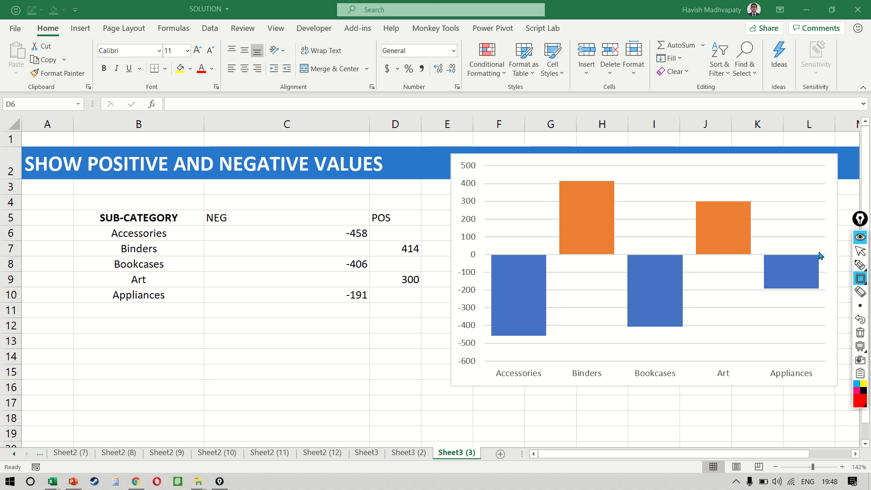
key("ctrl+shift+2")
left_click(392, 408)
left_click(392, 408)
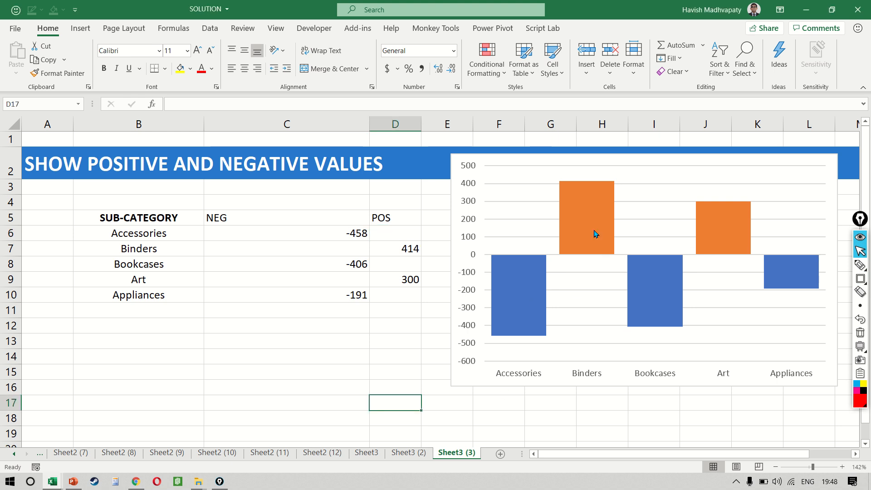
Check the series overlap and gap width of the NEG columns and close the formatting options
double_click(527, 280)
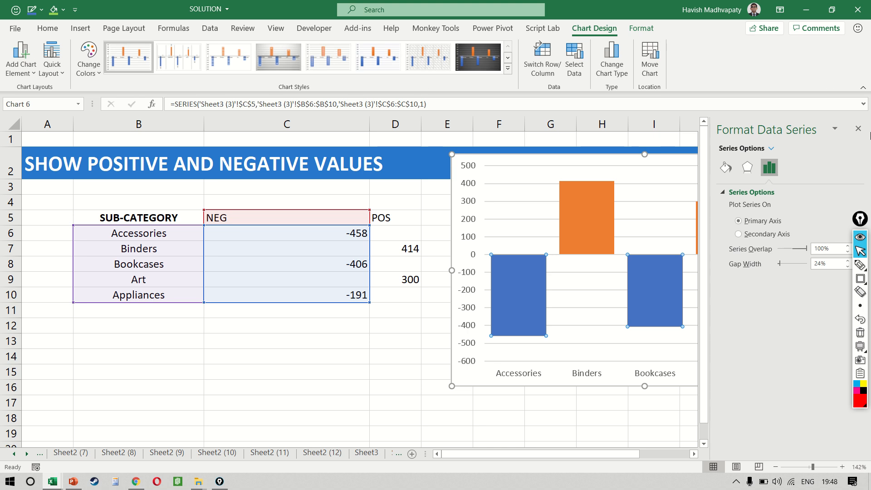
left_click(857, 128)
left_click(435, 341)
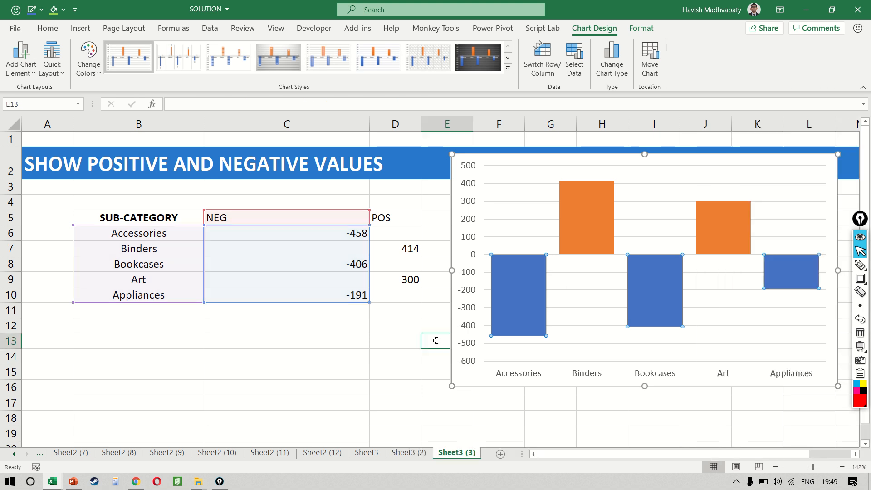
Fill the NEG series columns in the chart with the standard red
left_click(502, 310)
left_click(640, 28)
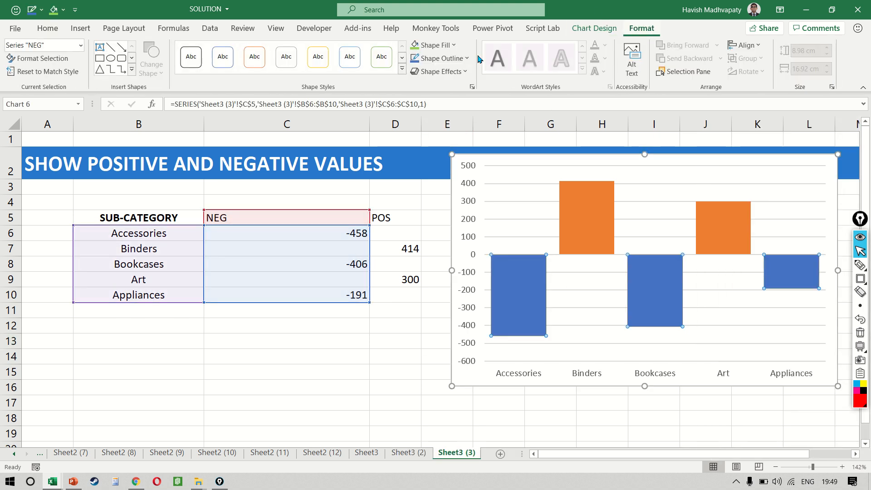
left_click(436, 45)
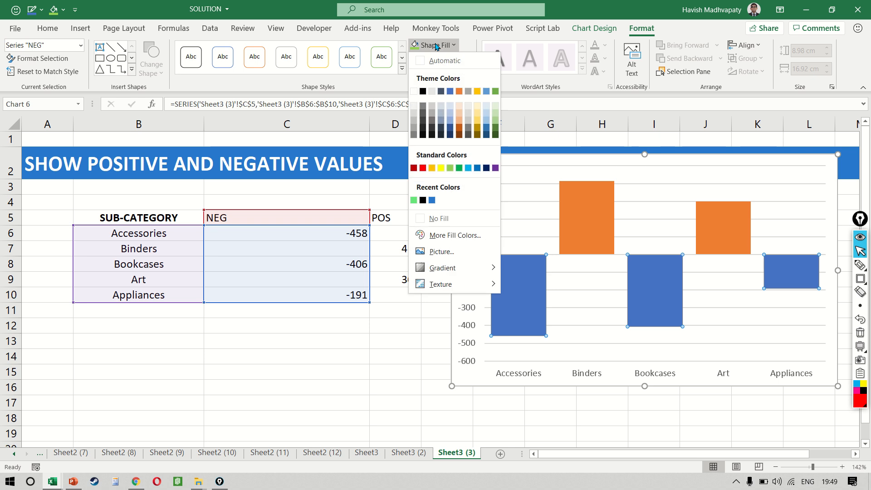
left_click(422, 168)
Fill the POS series columns in the chart with light green
left_click(601, 215)
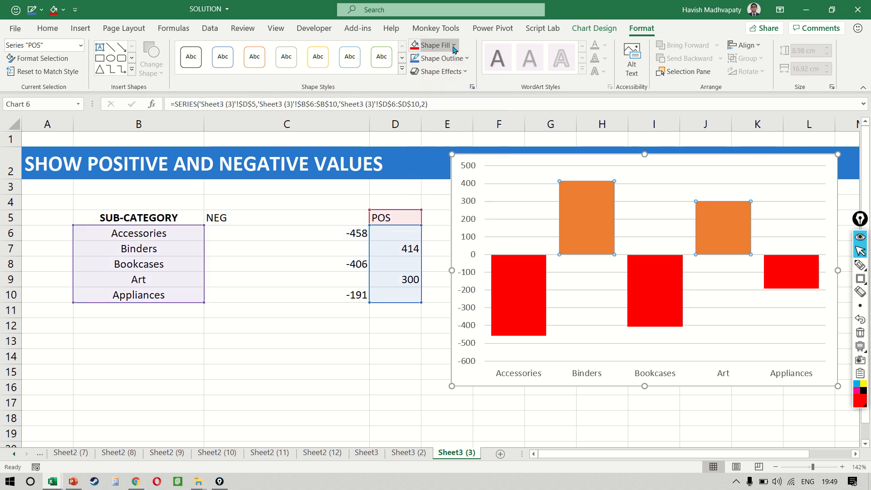
left_click(434, 45)
left_click(413, 200)
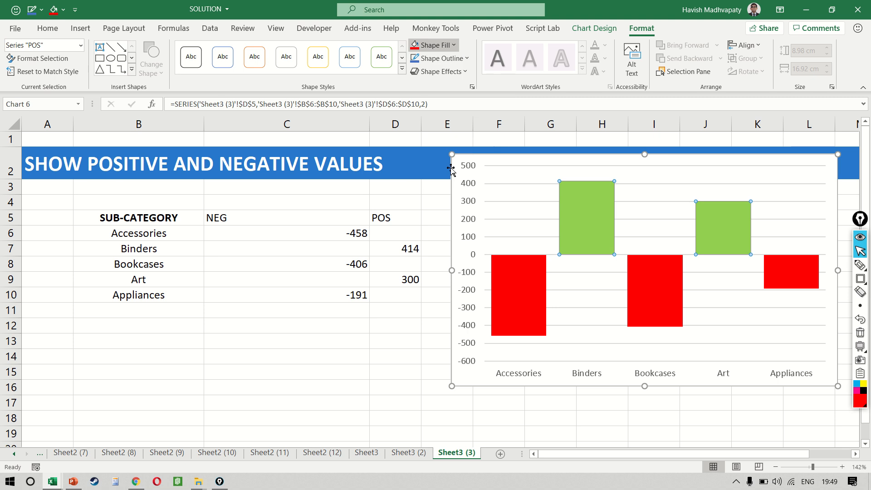
left_click(319, 452)
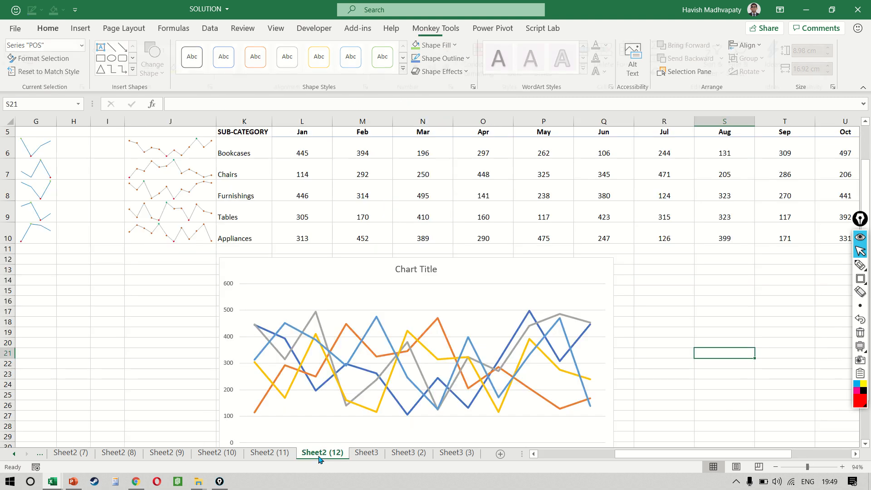
left_click(454, 452)
left_click(361, 359)
Make Accessories positive by clearing its NEG value in C6 and entering 458 in D6
left_click(336, 249)
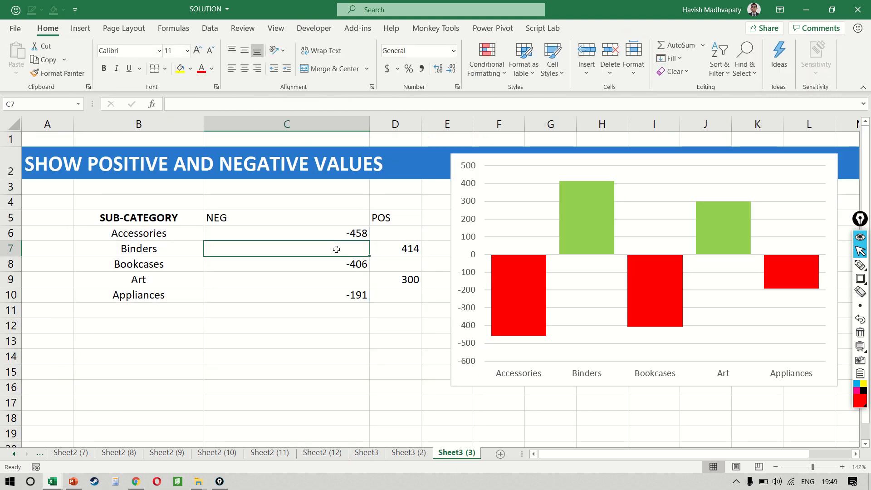
key("Up")
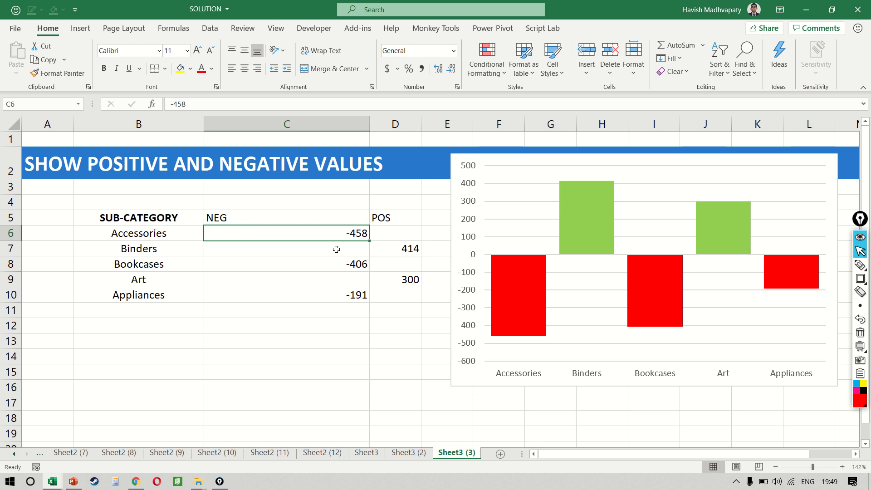
key("Delete")
key("Right")
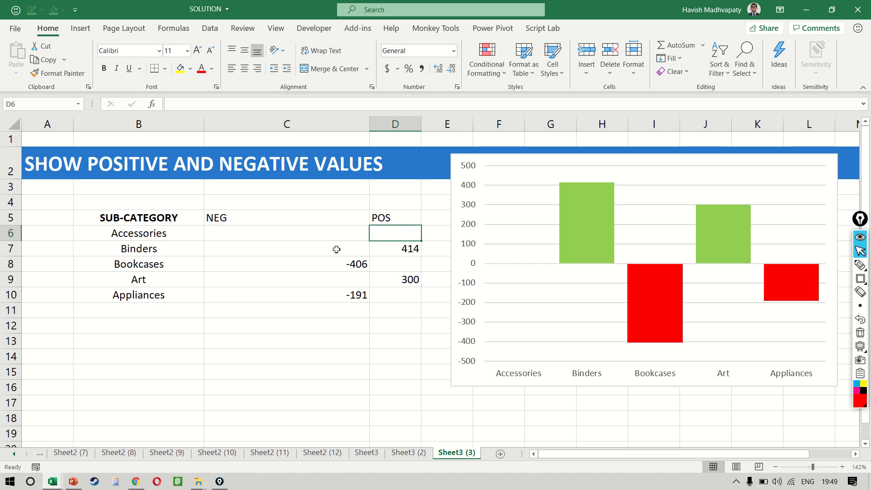
type("458")
key("Return")
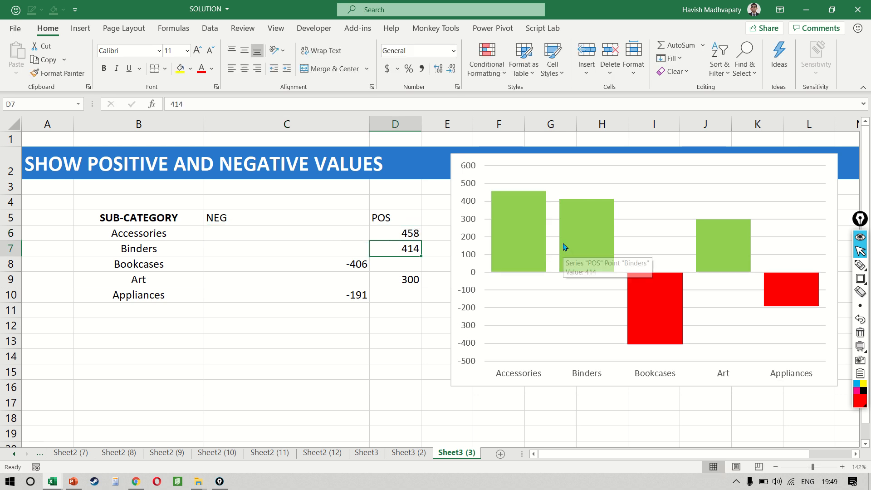
Make Bookcases positive by entering 200 in D8 and clearing its NEG value in C8
left_click(346, 266)
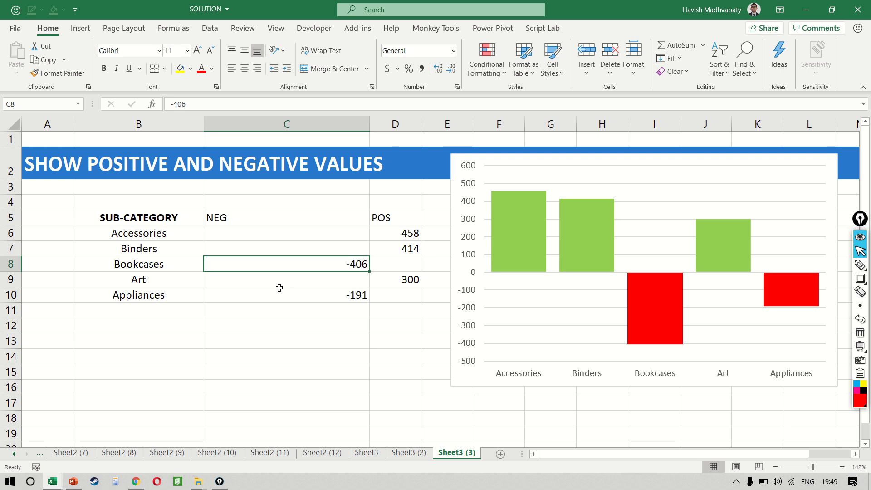
key("Right")
type("200")
key("Left")
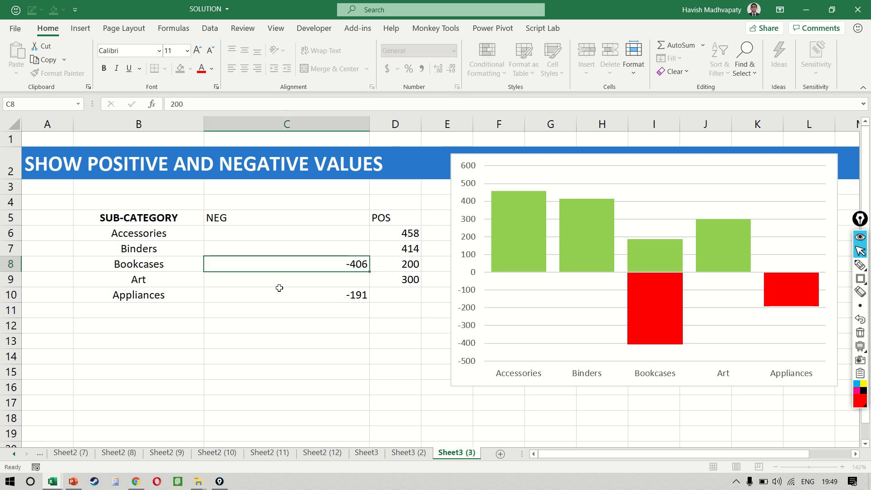
key("Delete")
key("Down")
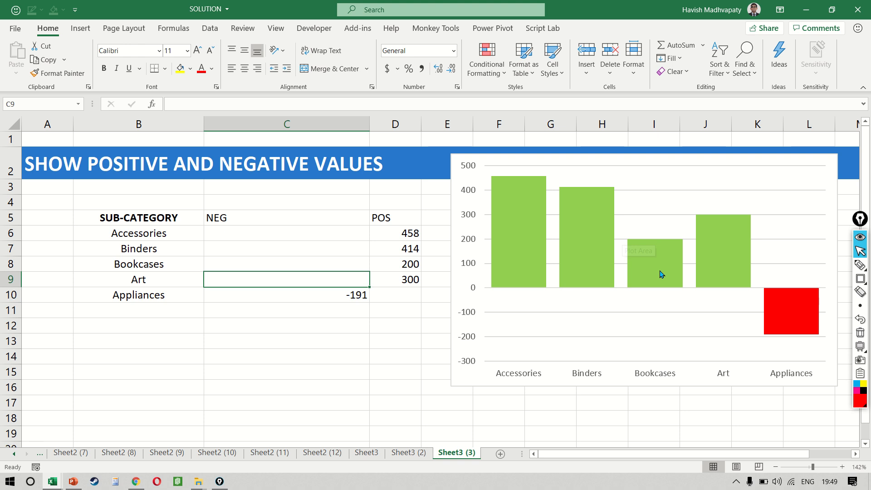
Make Art negative by clearing its POS value in D9 and entering -300 in C9
left_click(390, 282)
key("Delete")
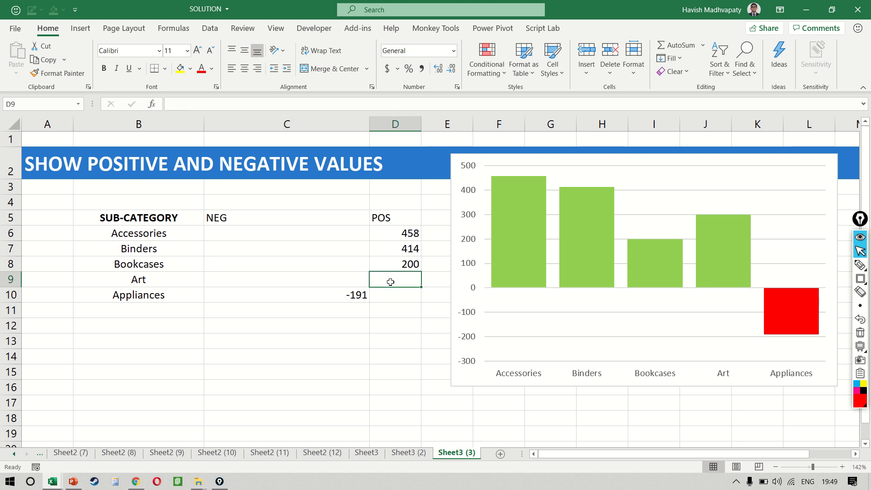
key("Left")
type("-300")
key("Return")
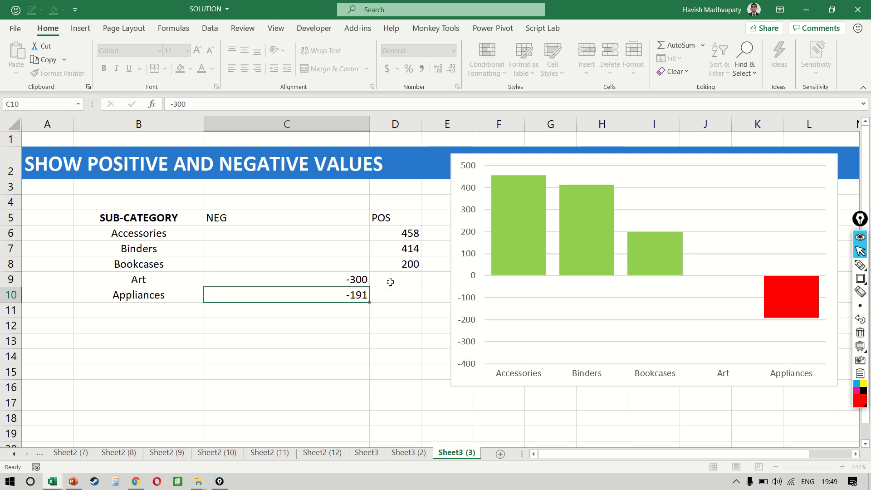